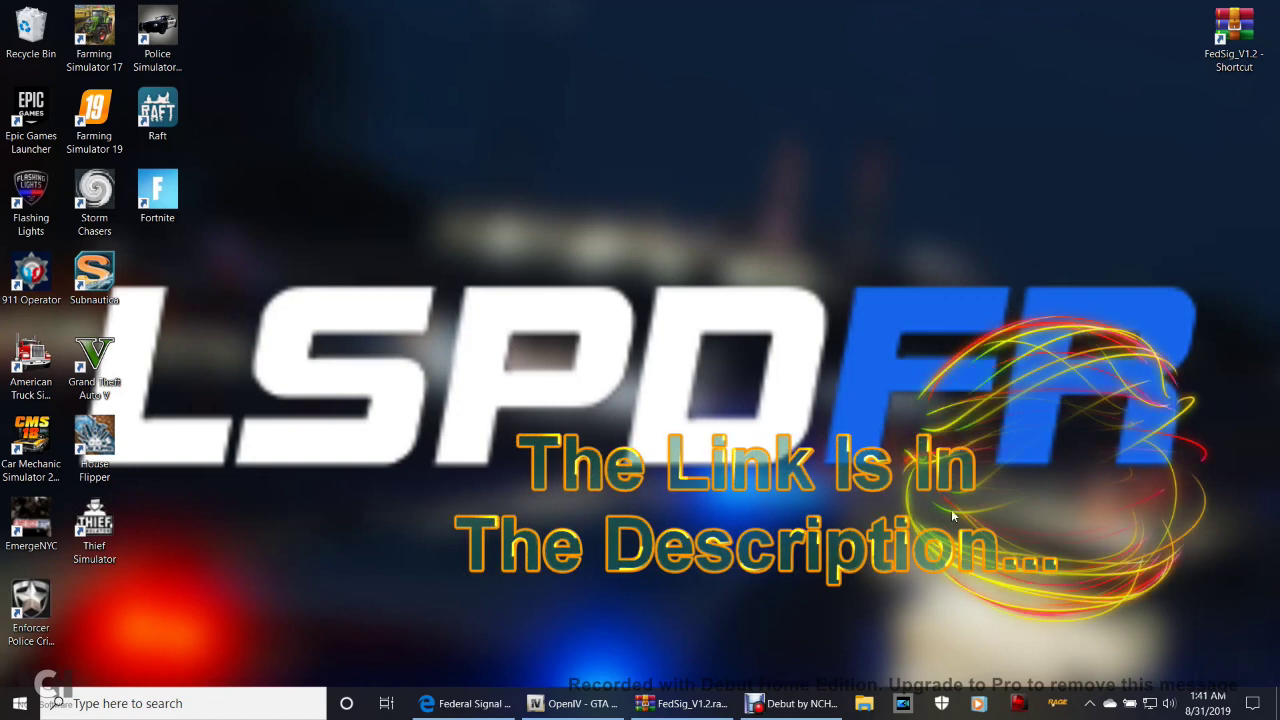
Step: Return to the Touchmaster Delta 1.2 mod page in Edge and open its download file list
click(503, 705)
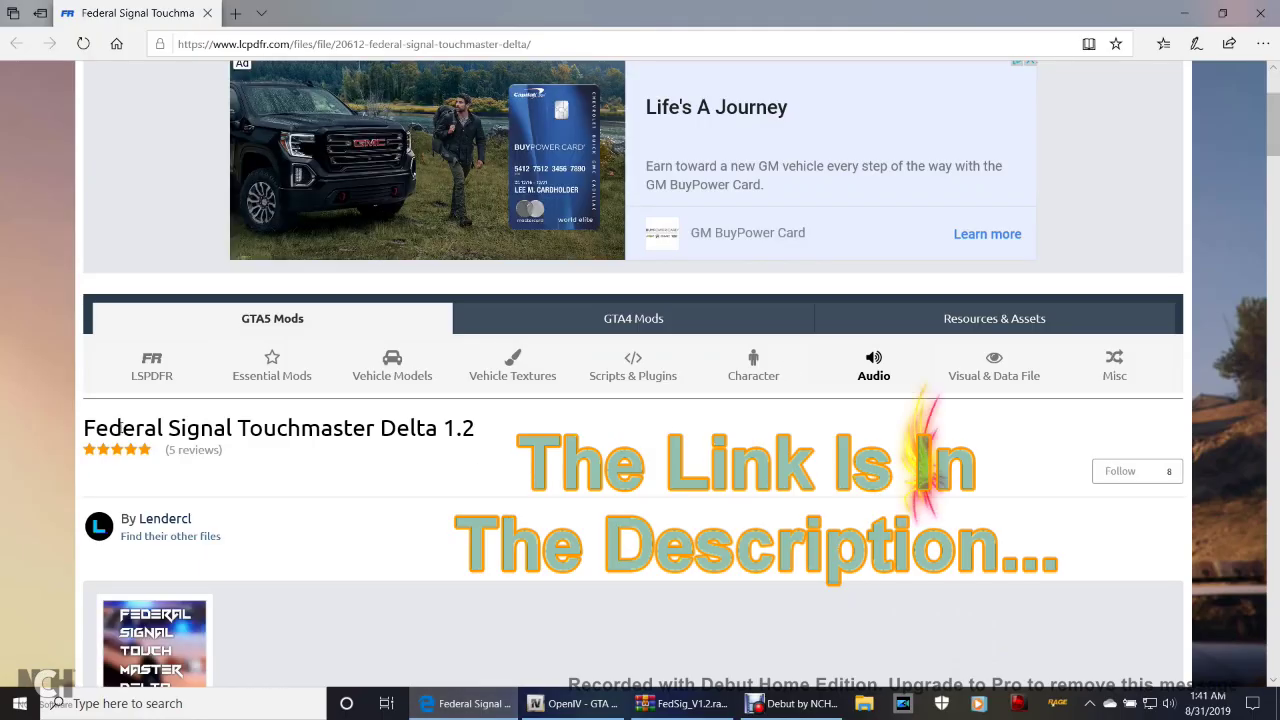
scroll(128, 448, down, 1)
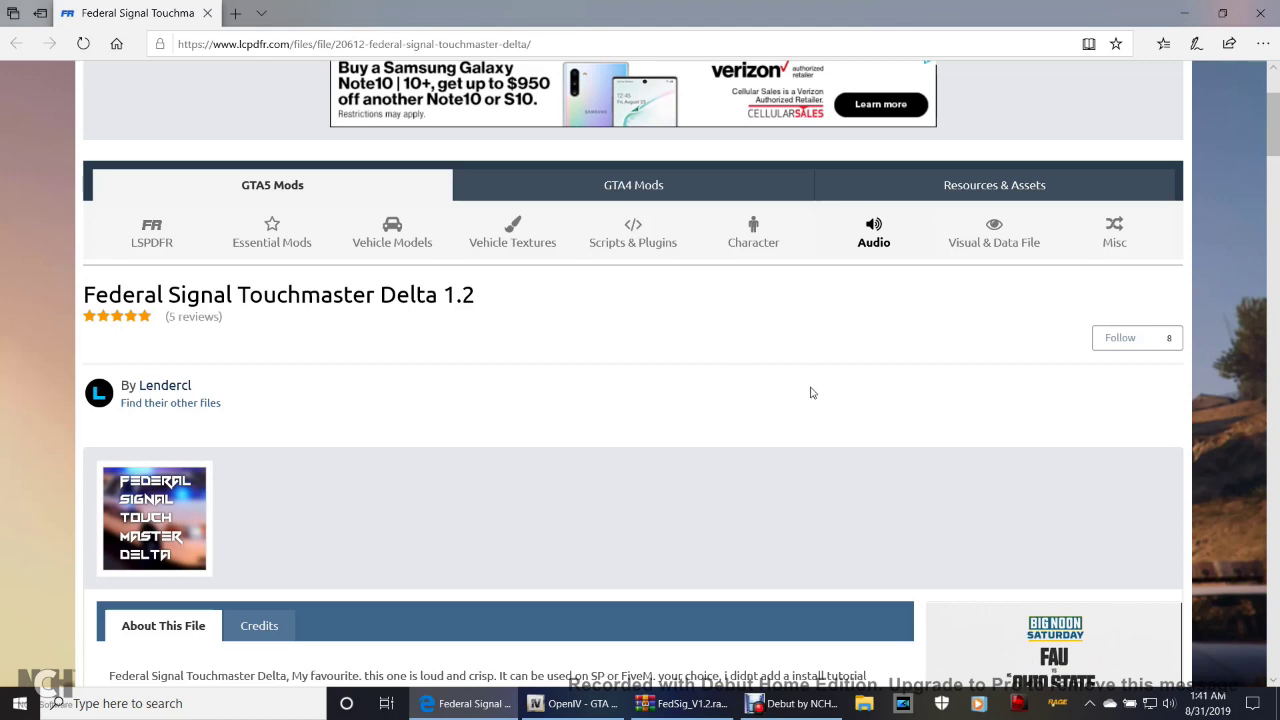
scroll(812, 395, down, 4)
scroll(836, 410, down, 2)
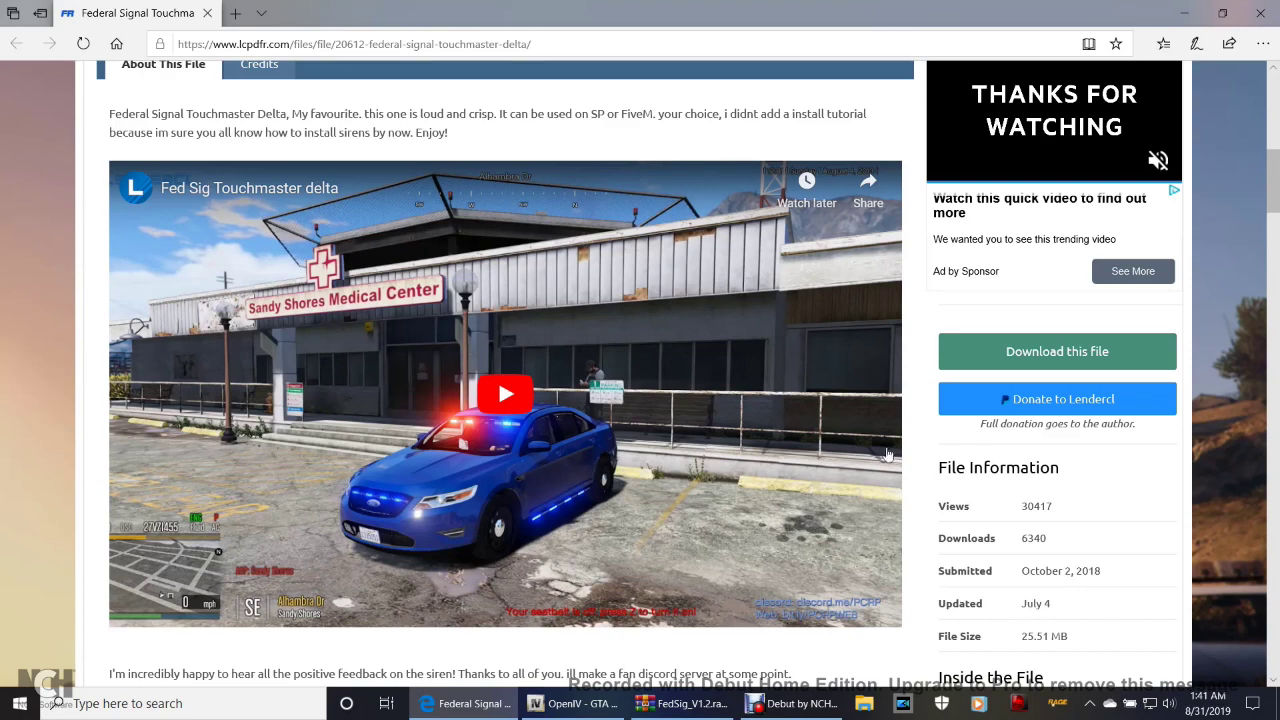
click(1067, 355)
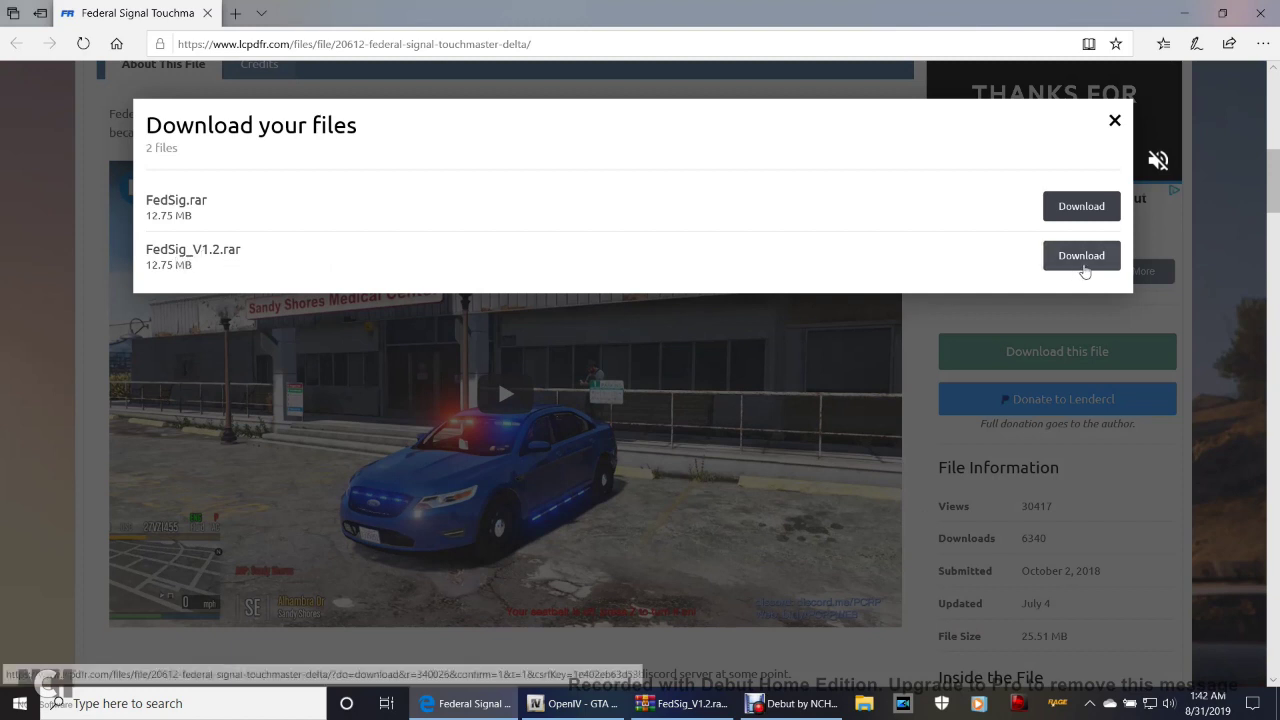
Step: Download FedSig_V1.2.rar, dismiss the browser's save prompt, and close Edge
click(1082, 256)
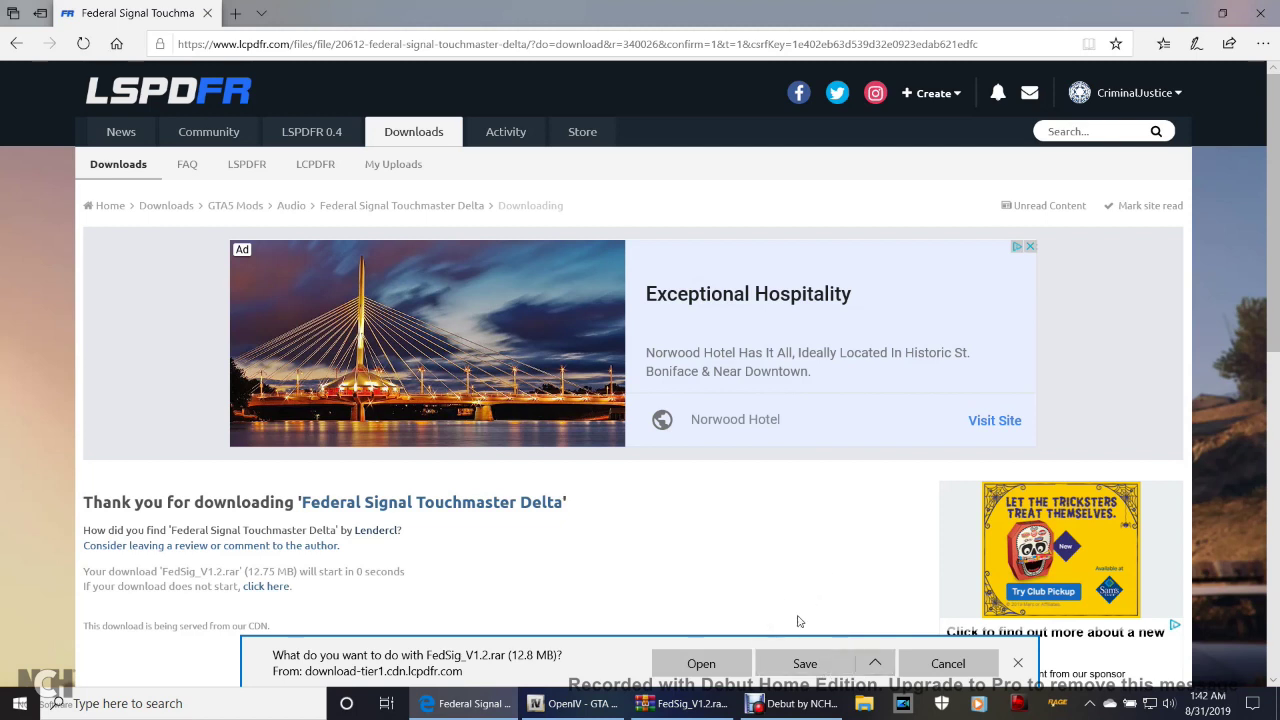
click(862, 667)
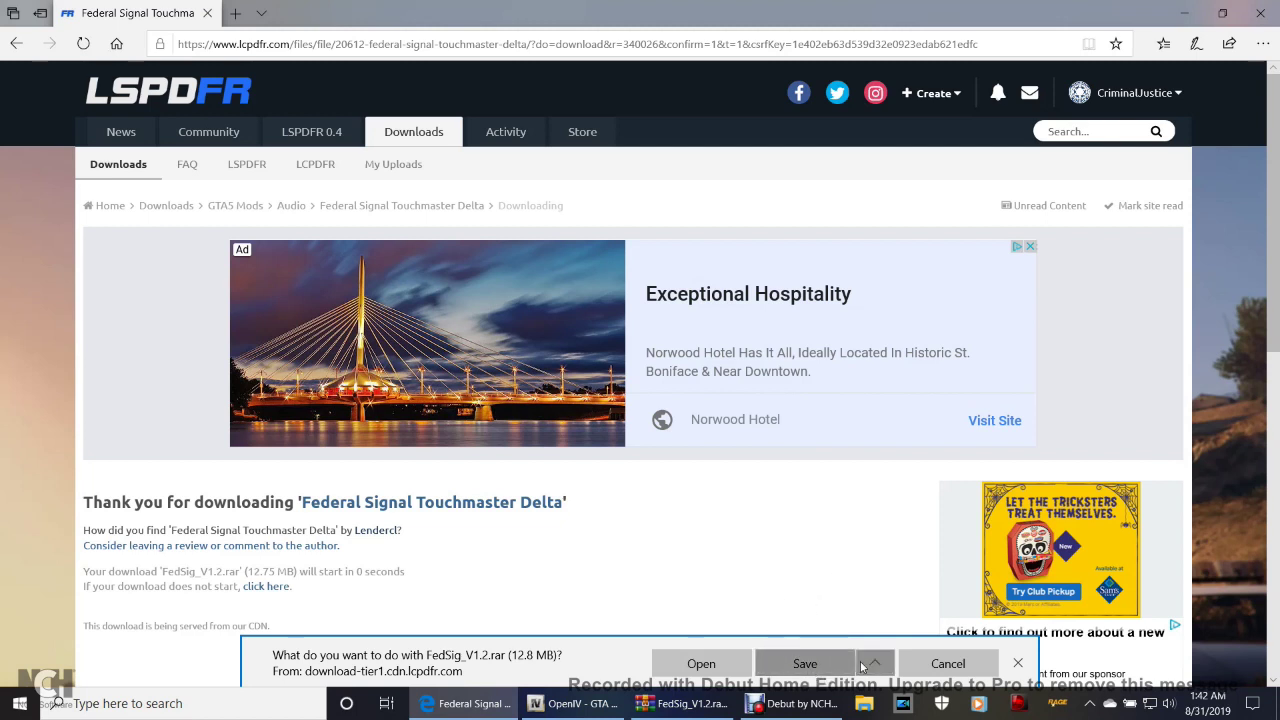
click(857, 555)
click(959, 663)
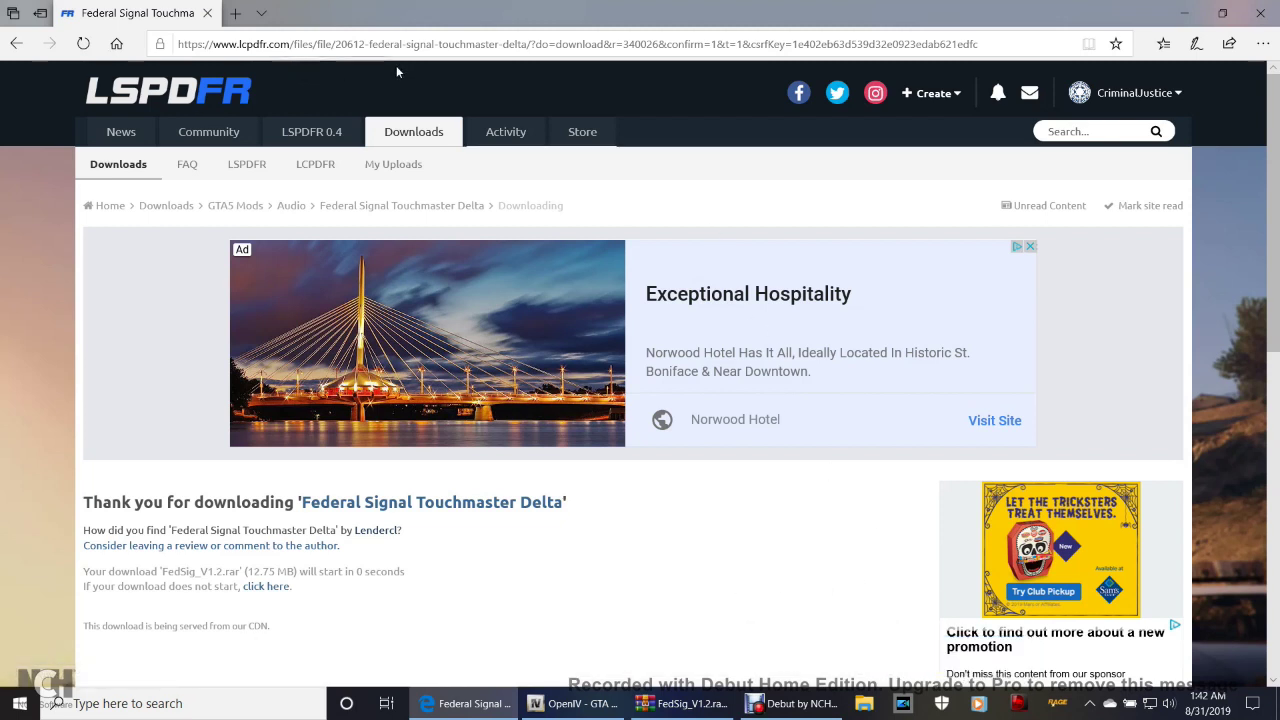
click(1269, 9)
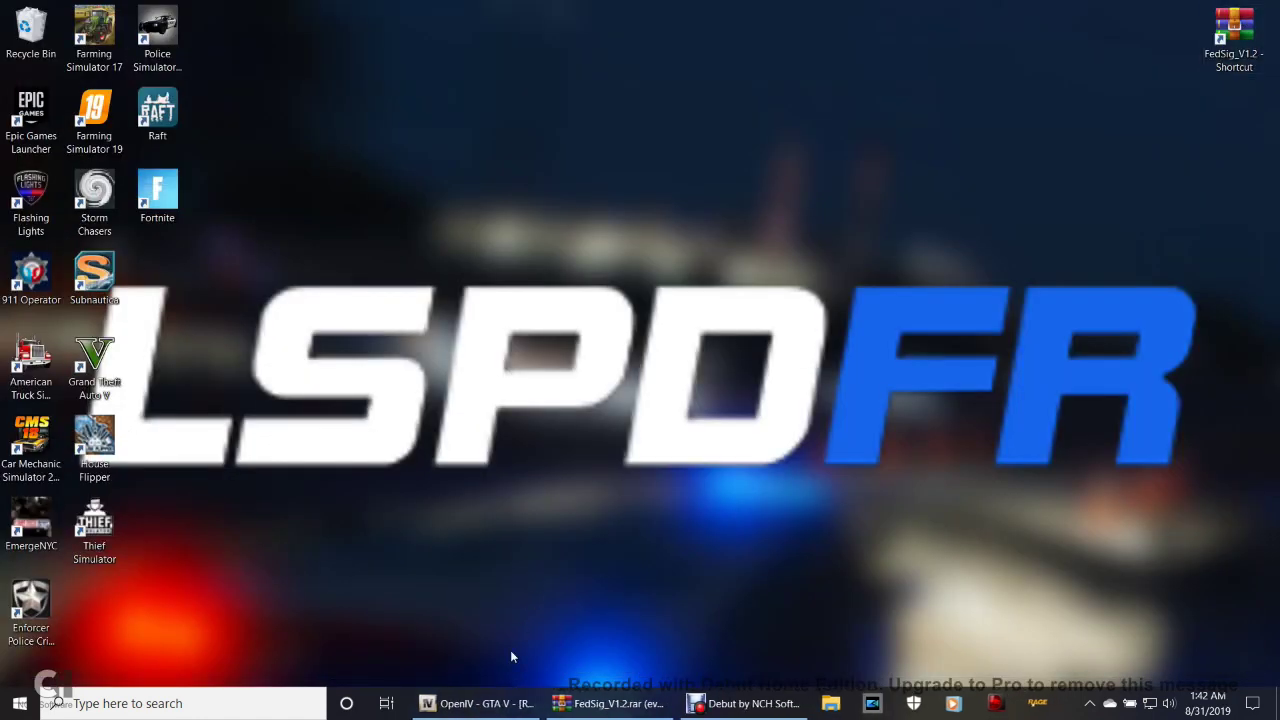
Step: Bring OpenIV back, move it higher, and switch on Edit mode
click(484, 705)
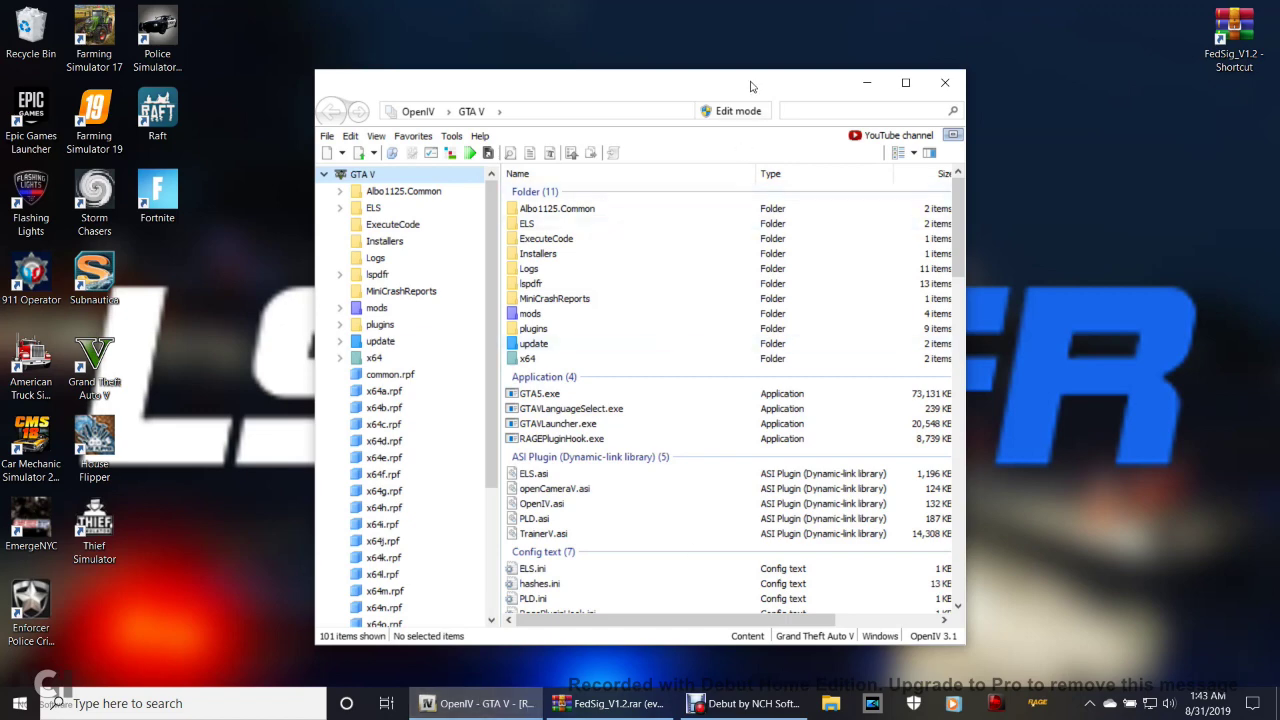
drag(754, 86, 835, 27)
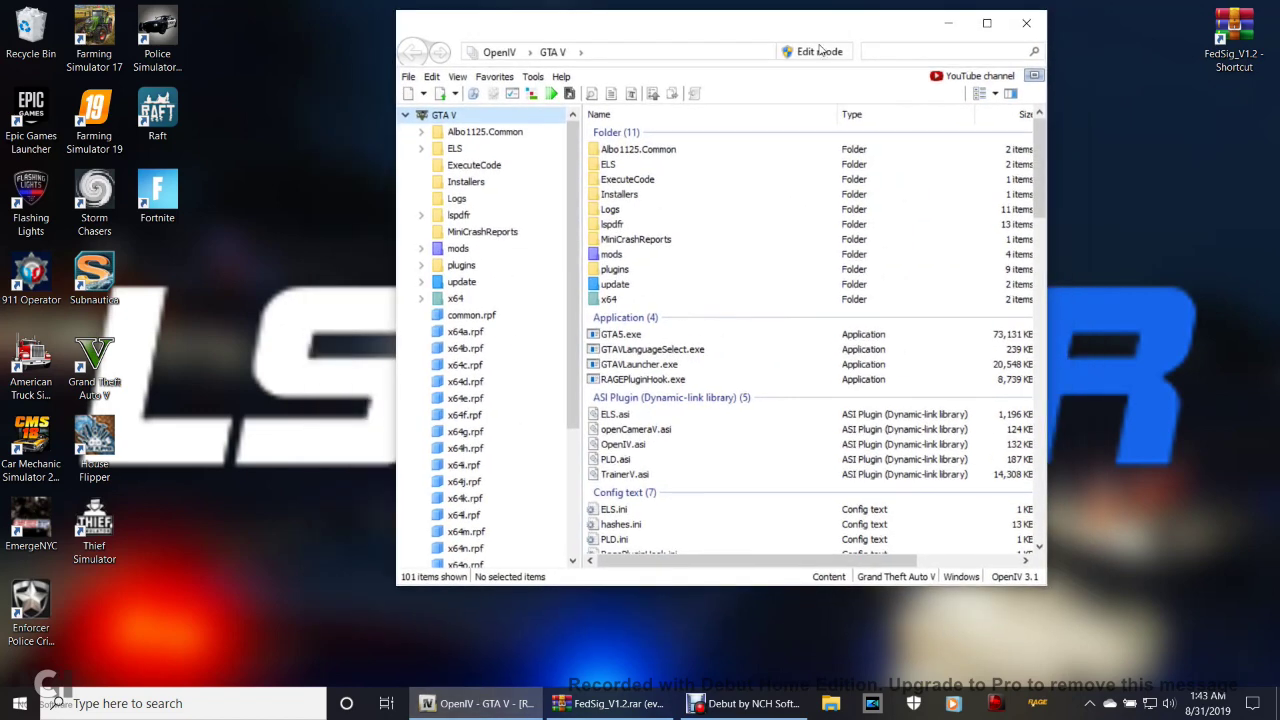
click(814, 54)
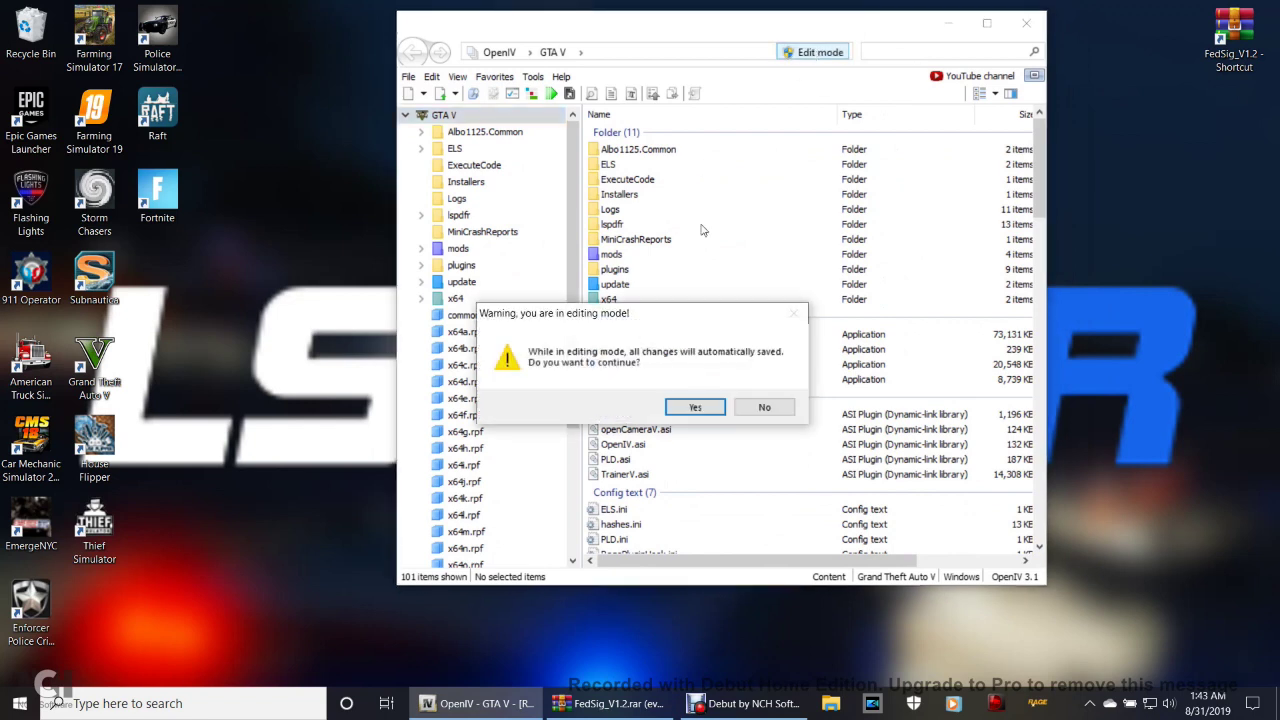
click(703, 407)
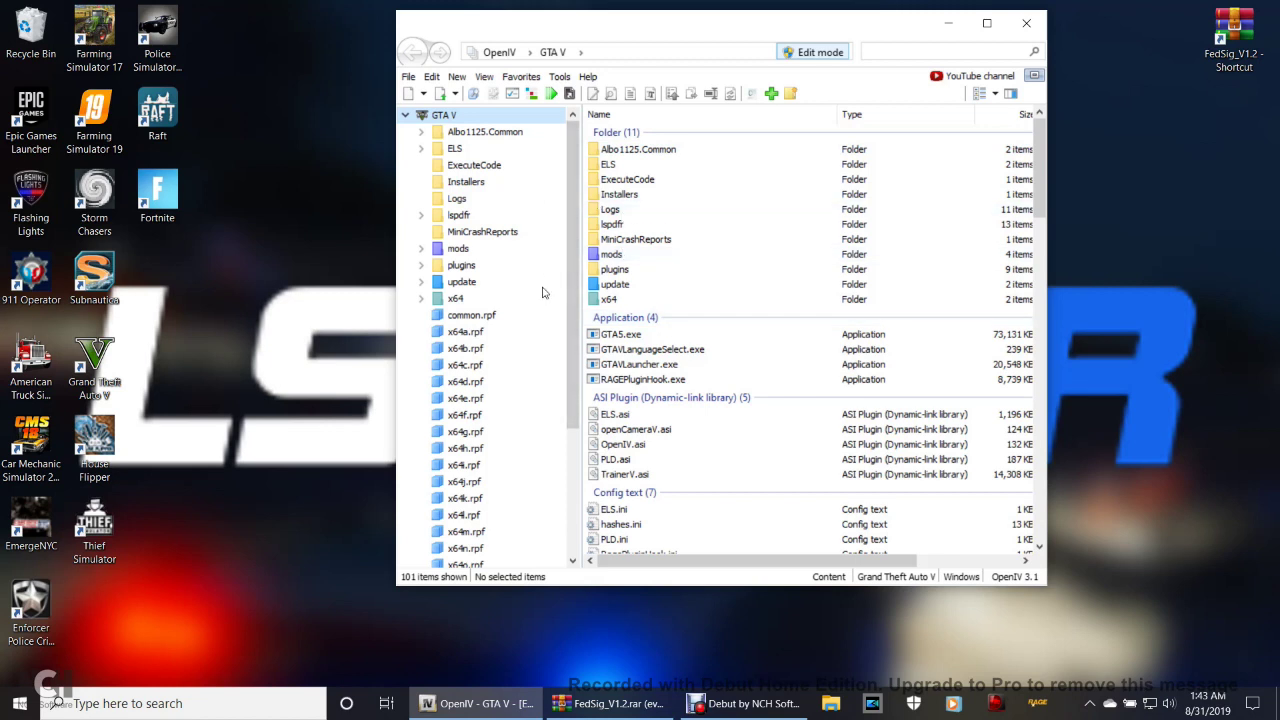
Step: Navigate to mods\x64\audio\sfx and select RESIDENT.rpf
click(460, 250)
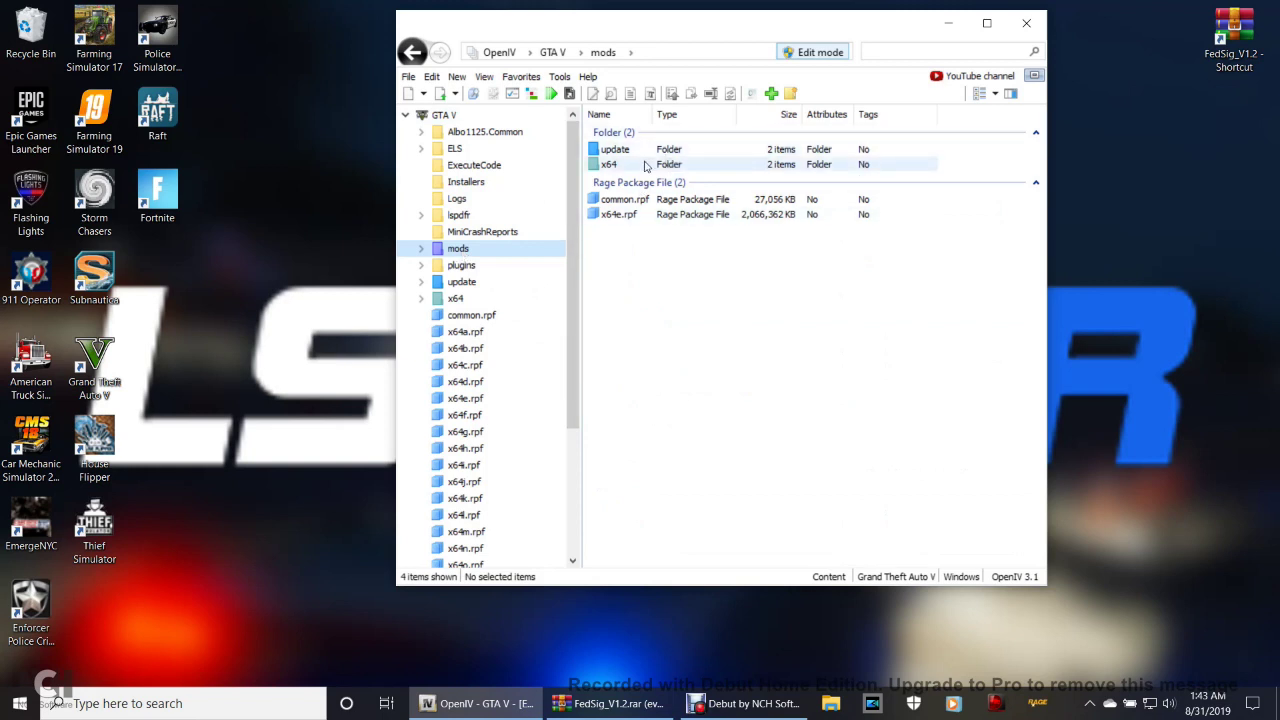
double_click(645, 166)
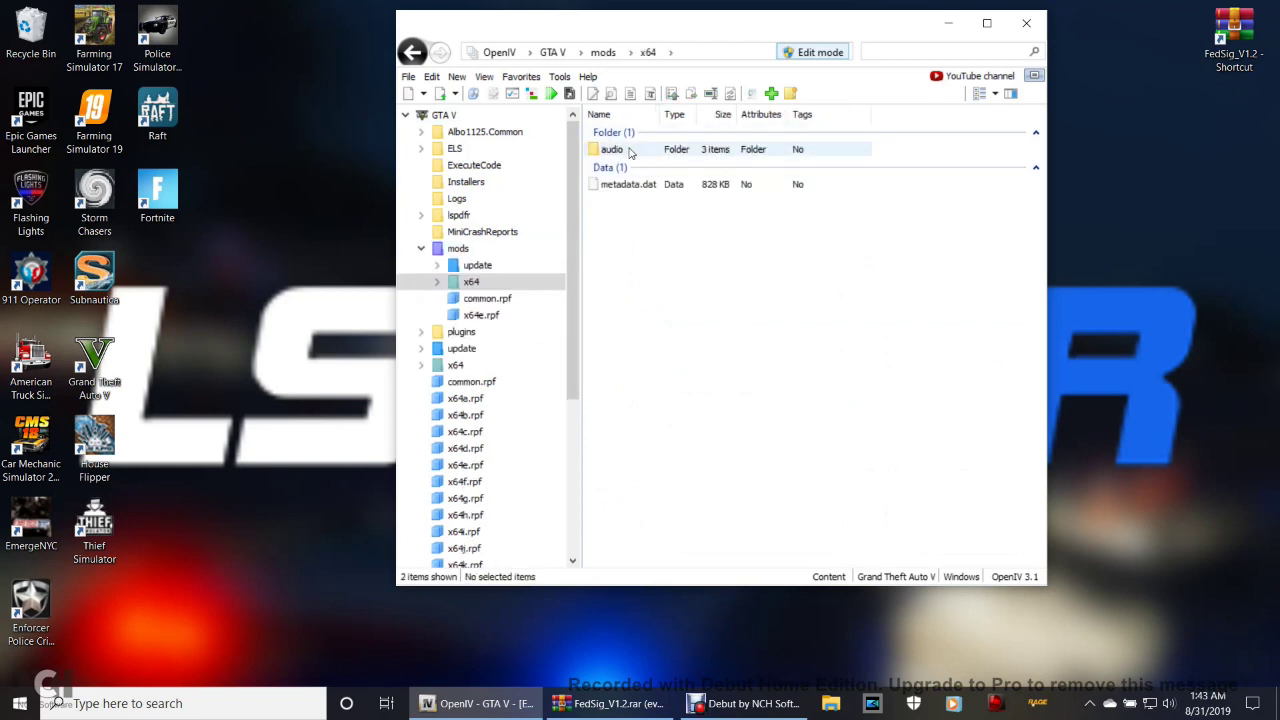
double_click(630, 152)
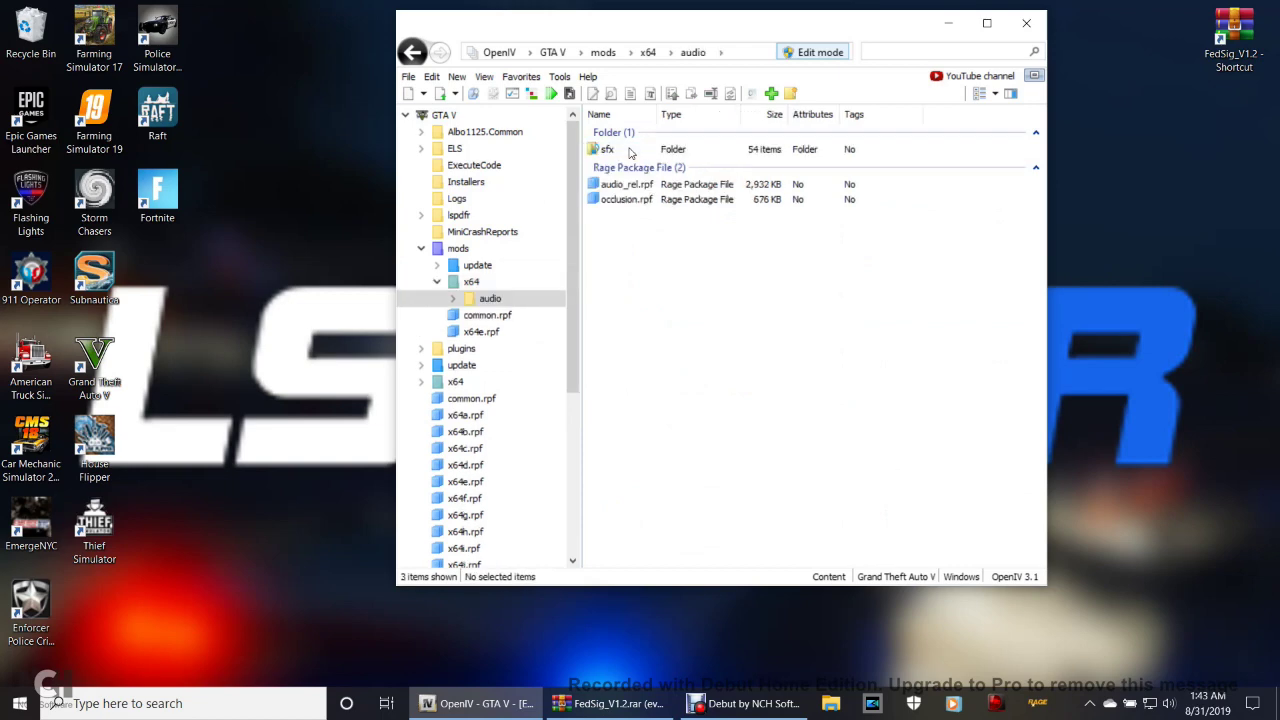
double_click(630, 152)
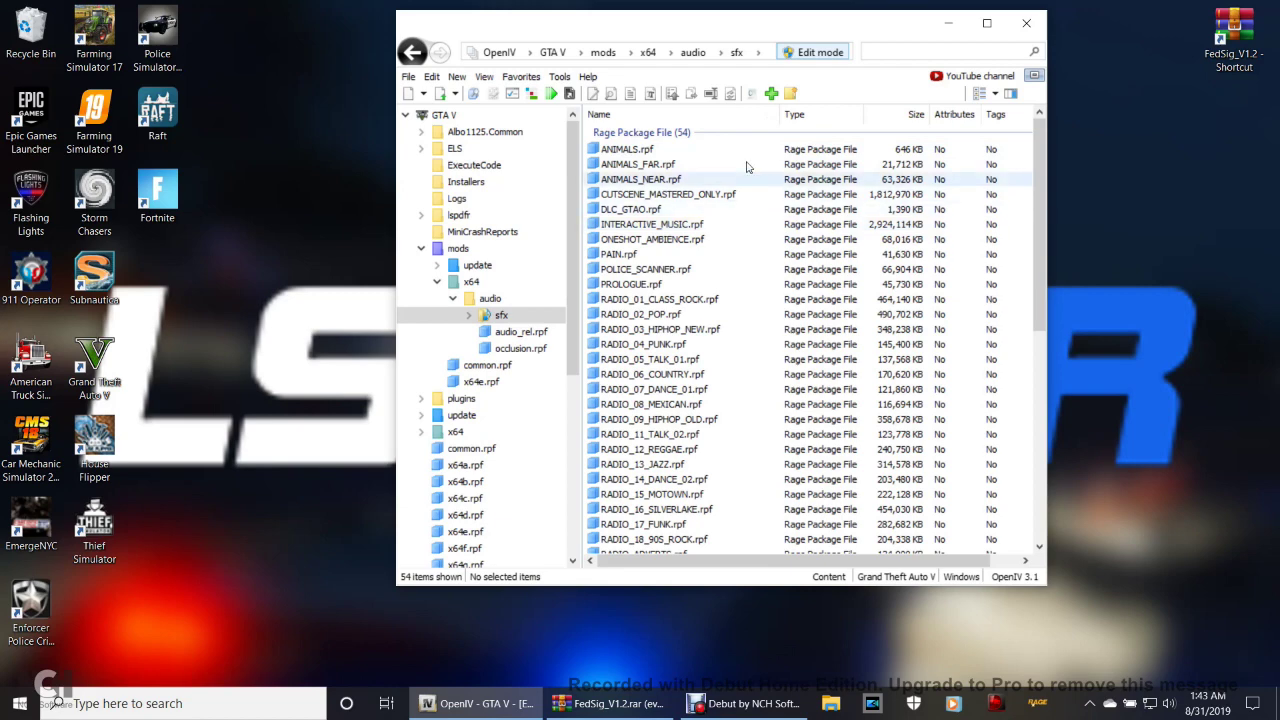
scroll(655, 228, down, 5)
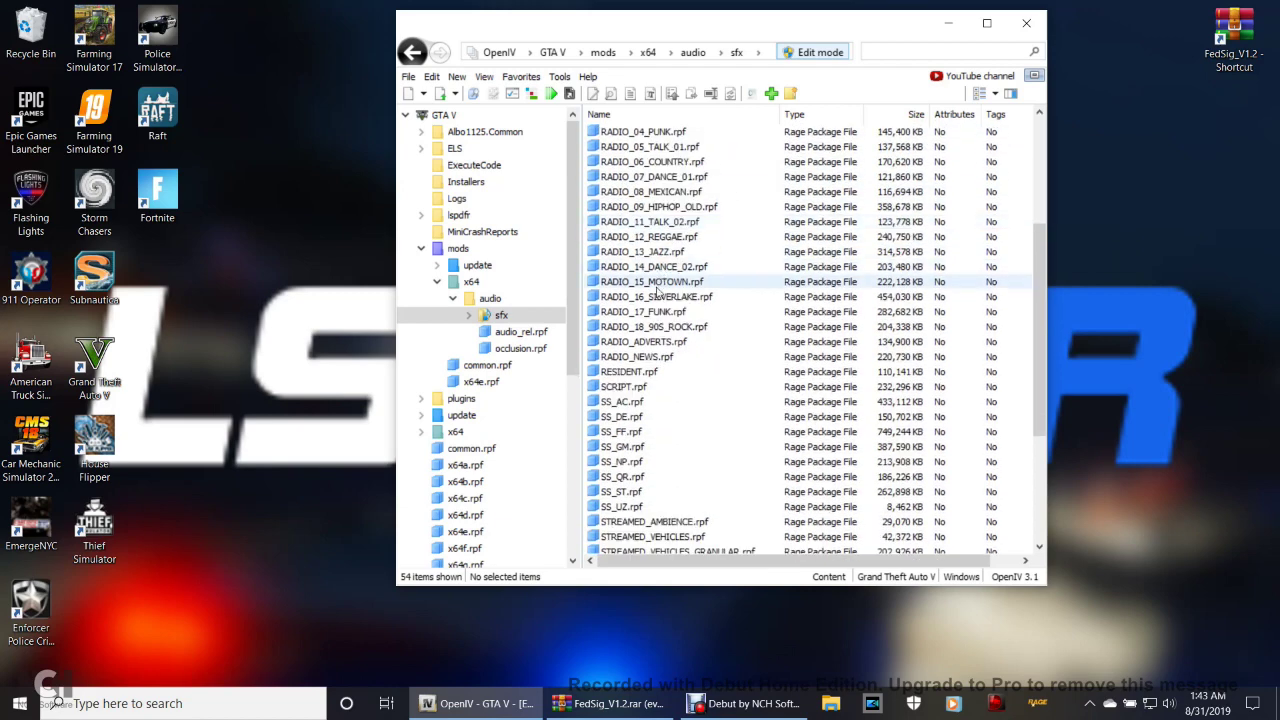
scroll(657, 291, down, 2)
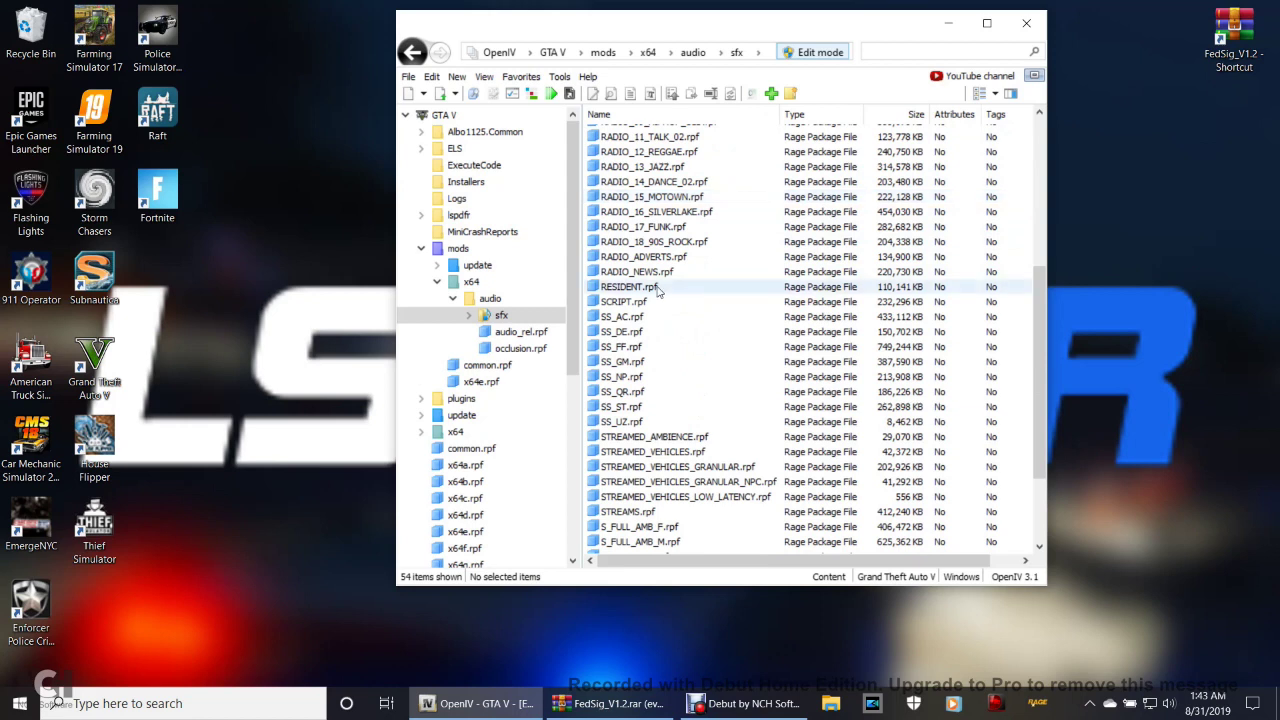
scroll(657, 291, up, 1)
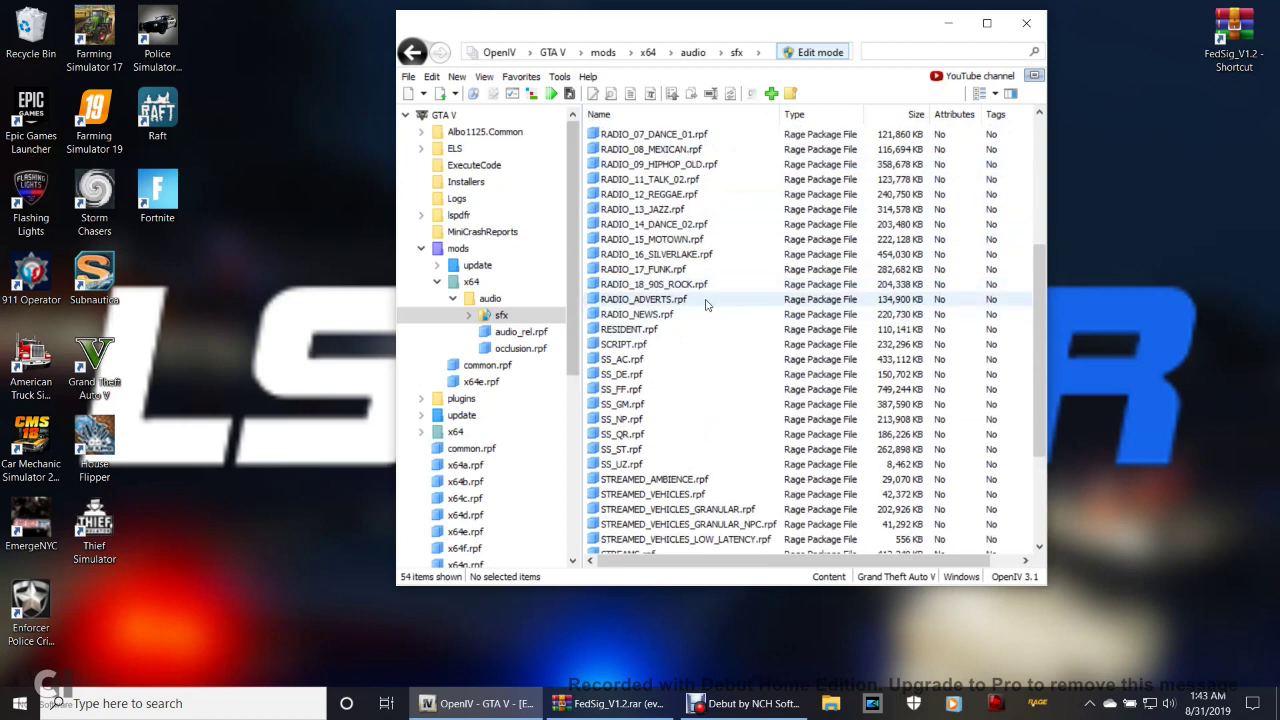
click(640, 331)
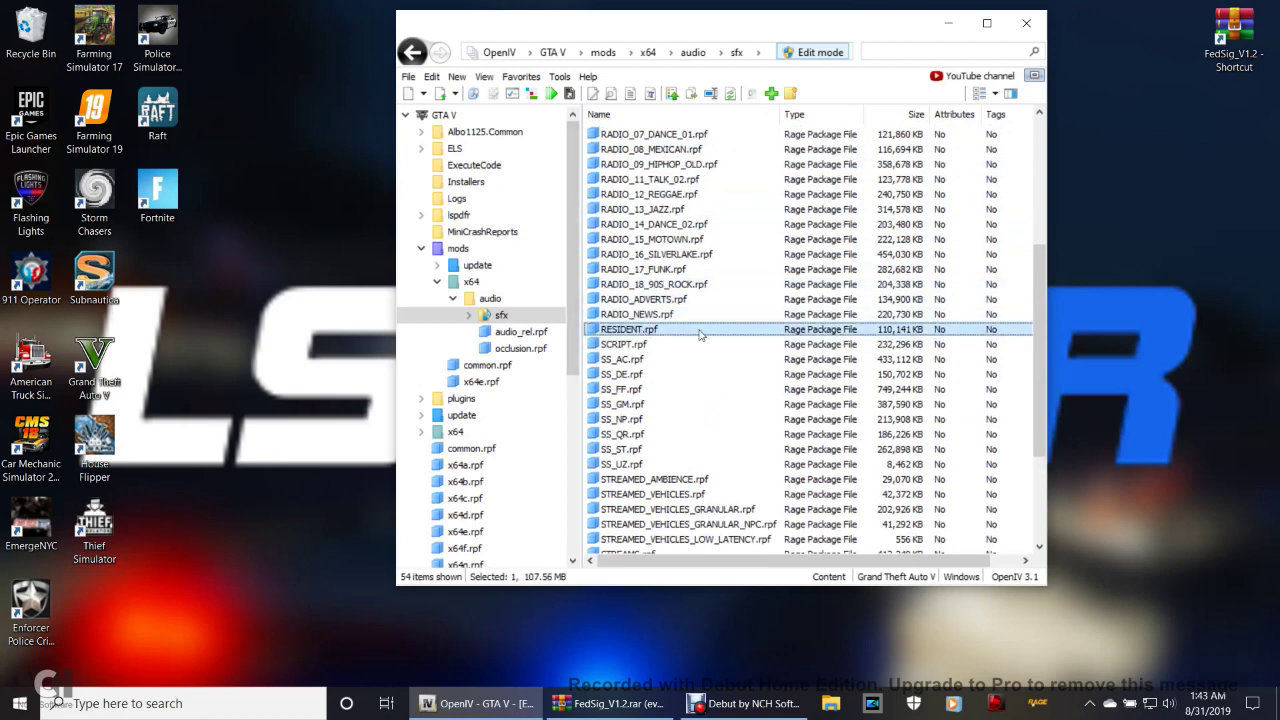
Step: Open RESIDENT.rpf, then start adding it to Favorites but cancel without saving
double_click(640, 331)
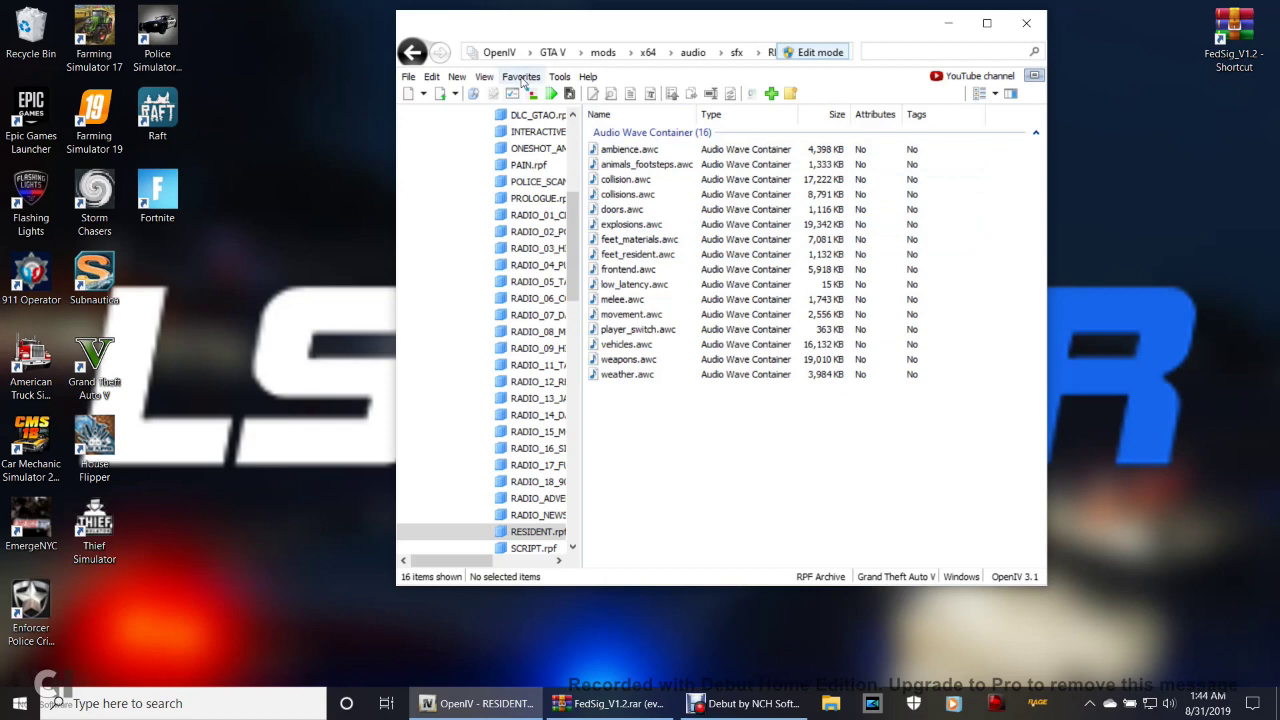
click(521, 77)
click(533, 95)
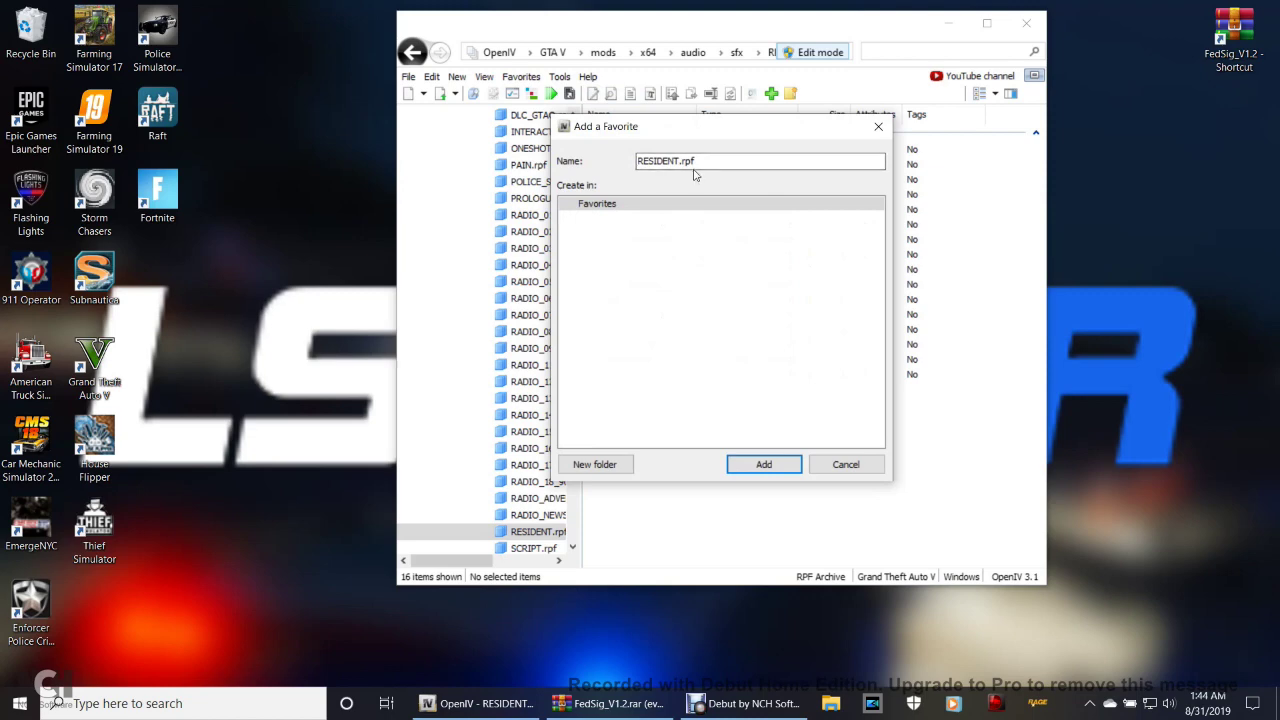
click(845, 464)
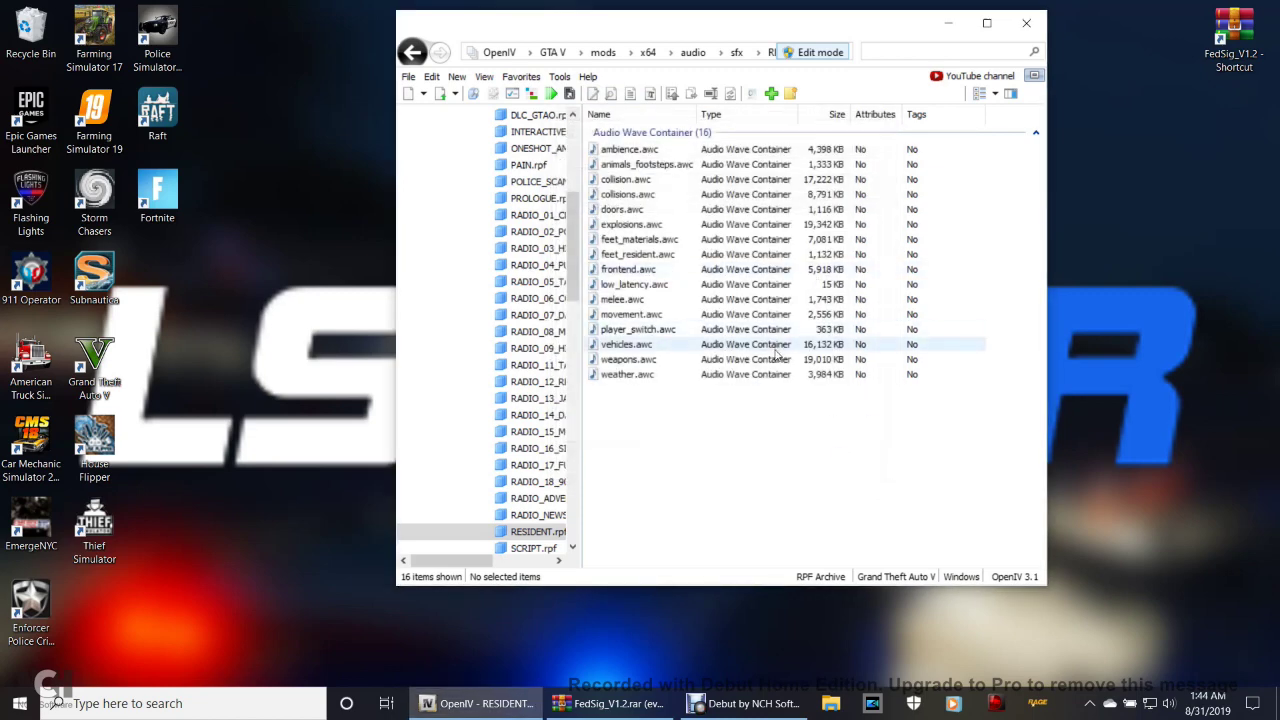
click(521, 76)
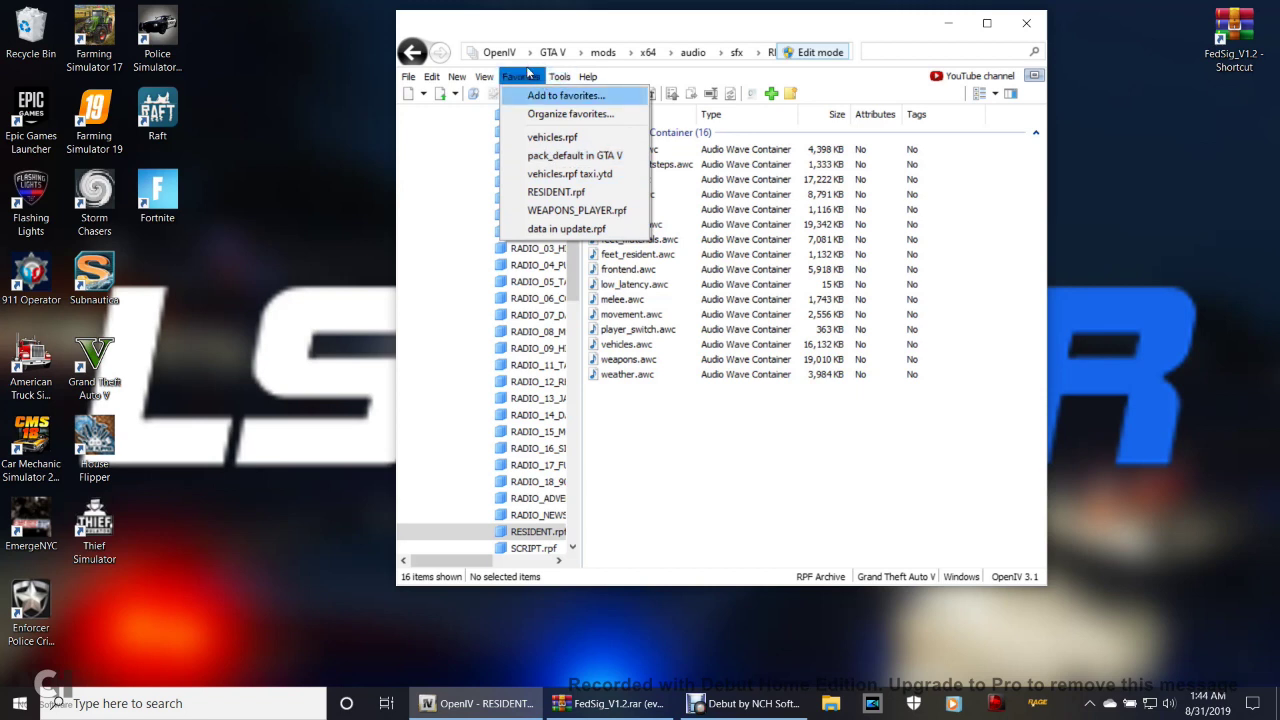
click(774, 490)
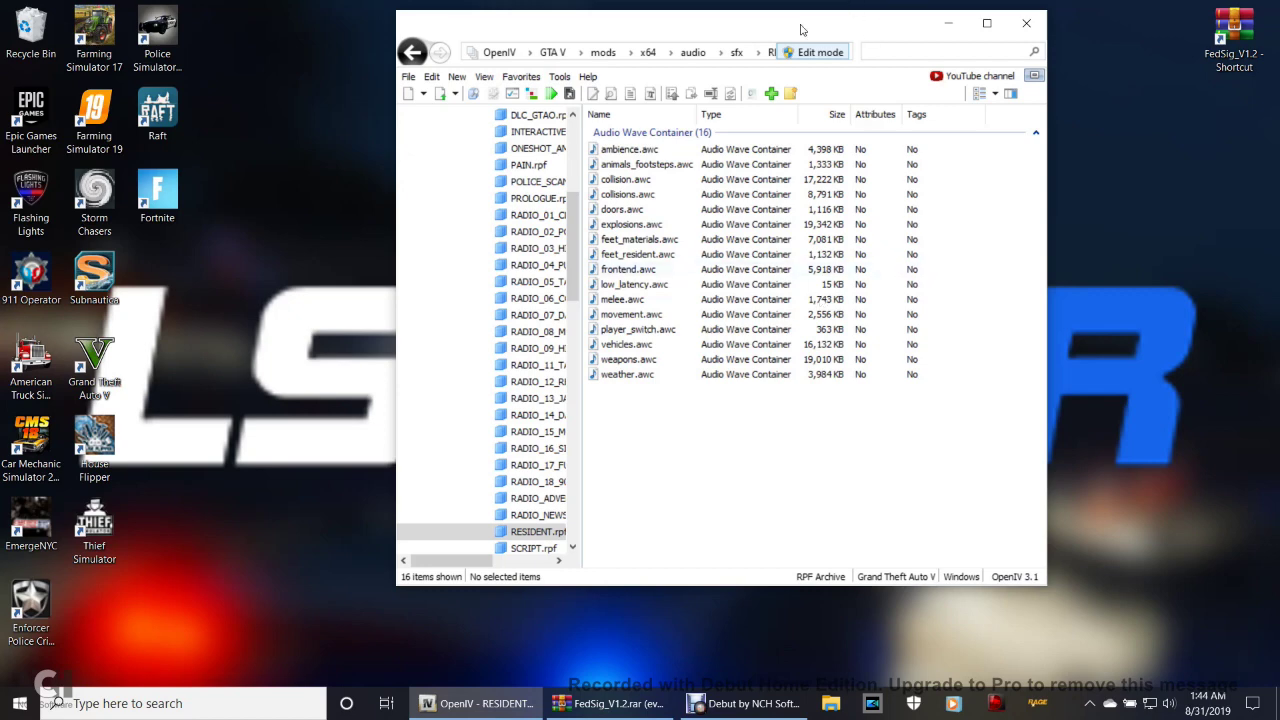
Step: Enlarge the OpenIV window to show all 16 .awc files and select vehicles.awc
drag(803, 31, 1275, 5)
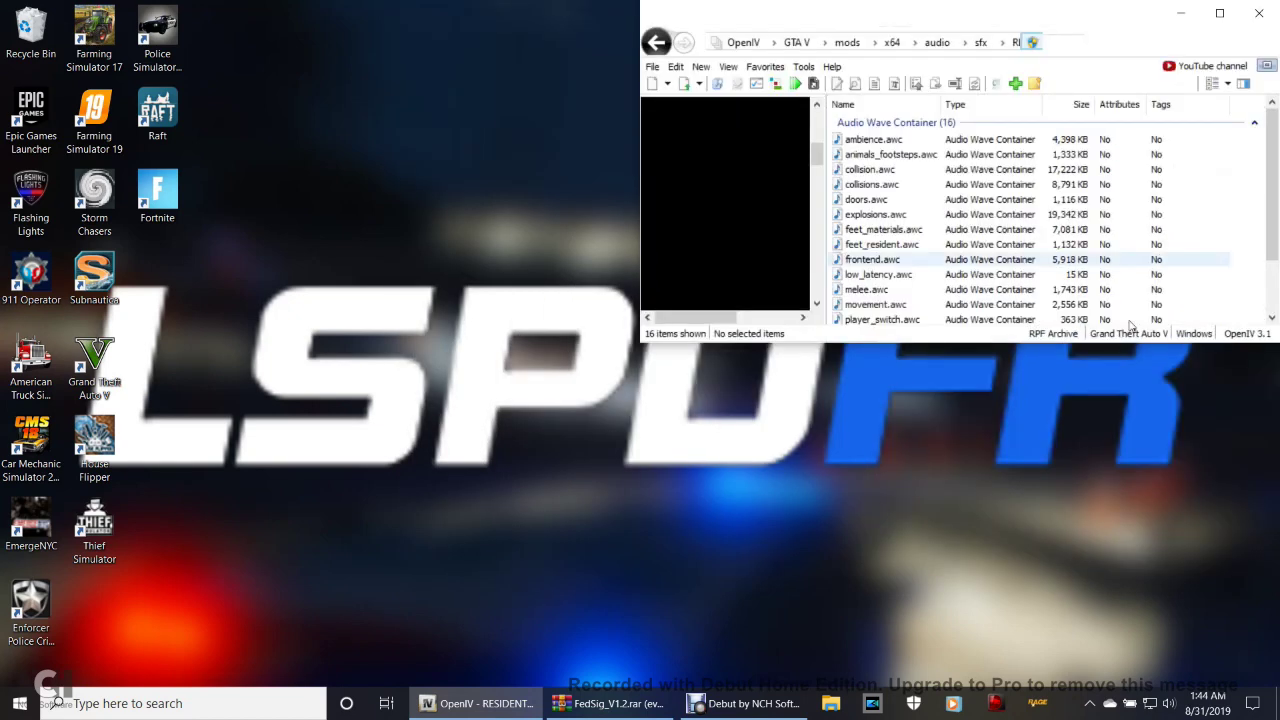
drag(1045, 345, 1032, 508)
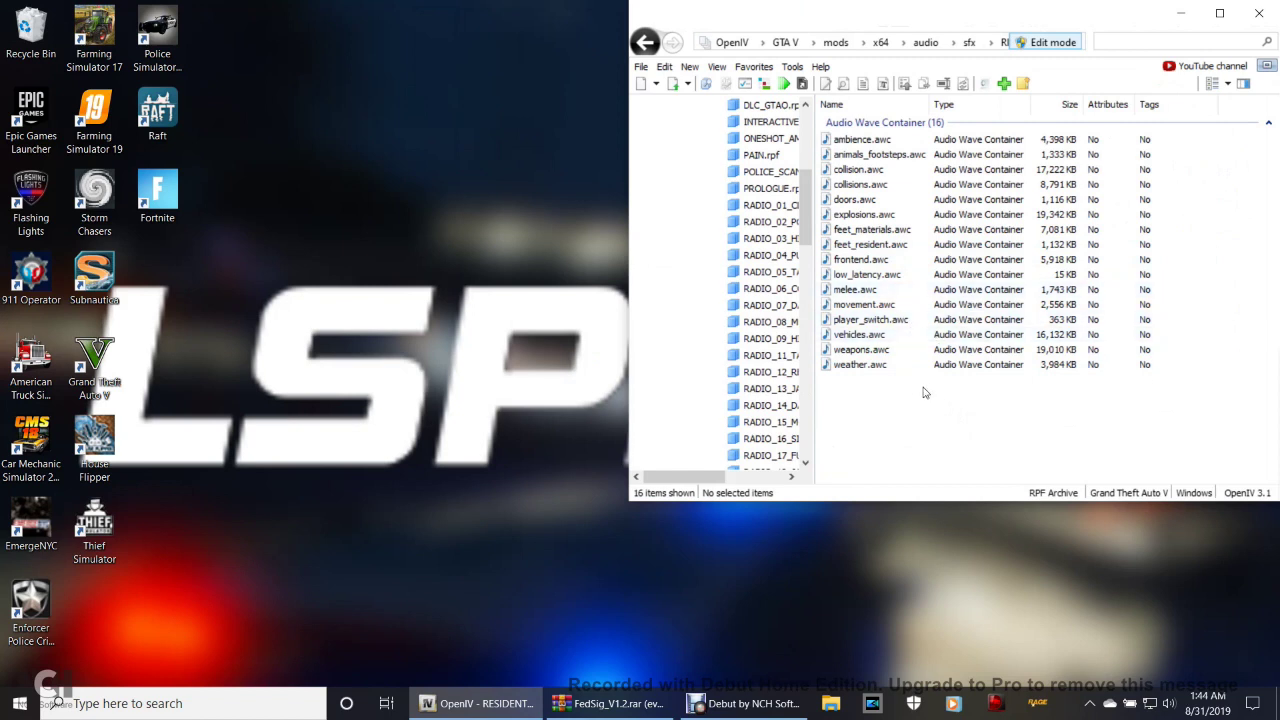
click(879, 336)
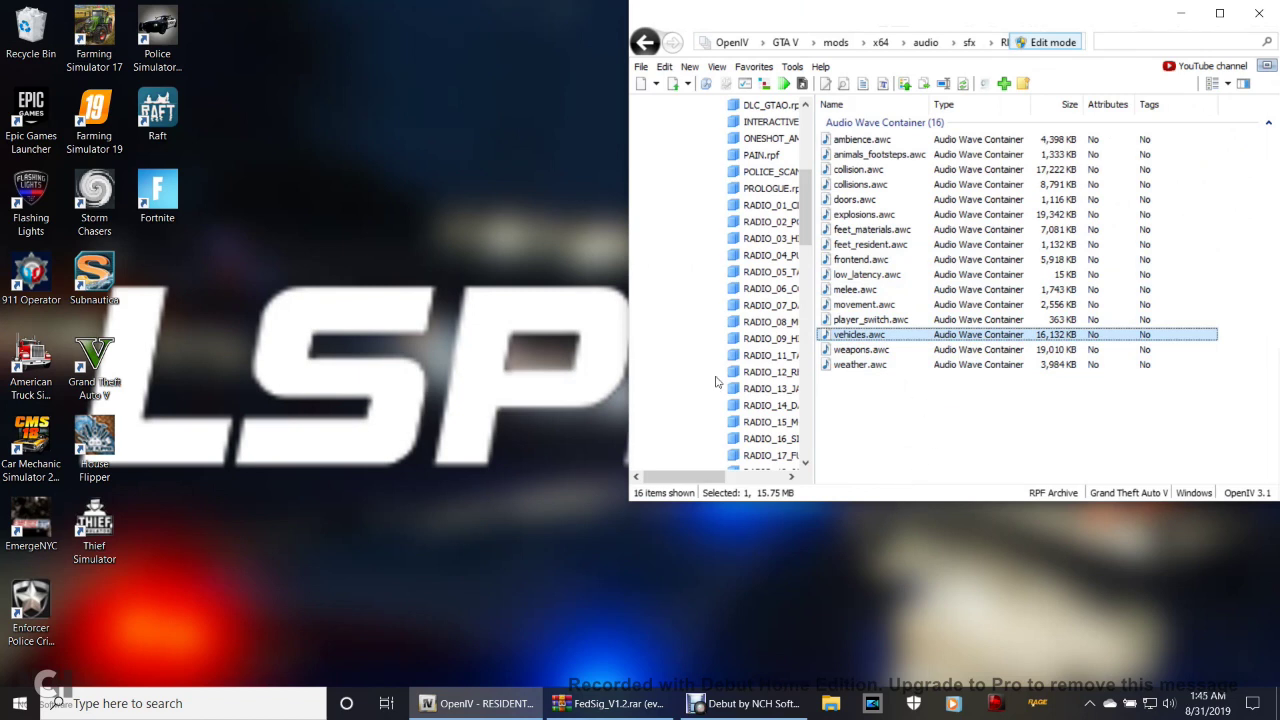
Step: Create a new desktop folder named OS and place it beside the other icons
click(335, 330)
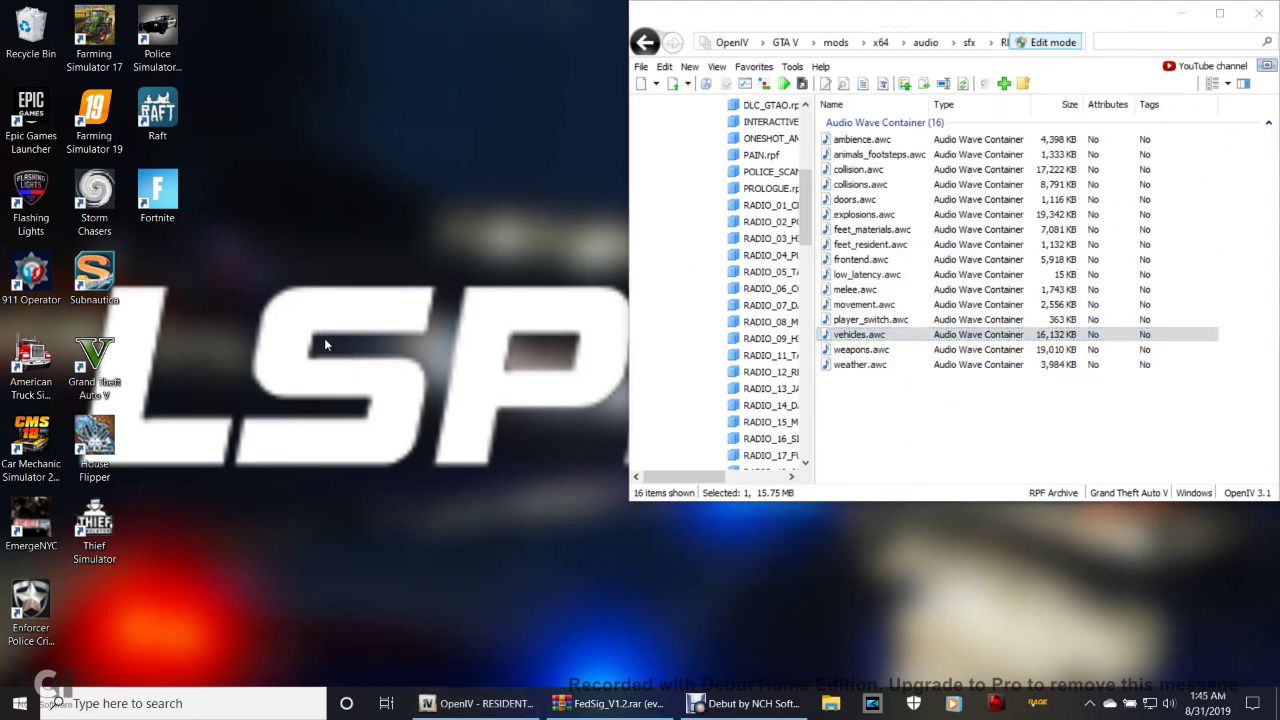
right_click(325, 340)
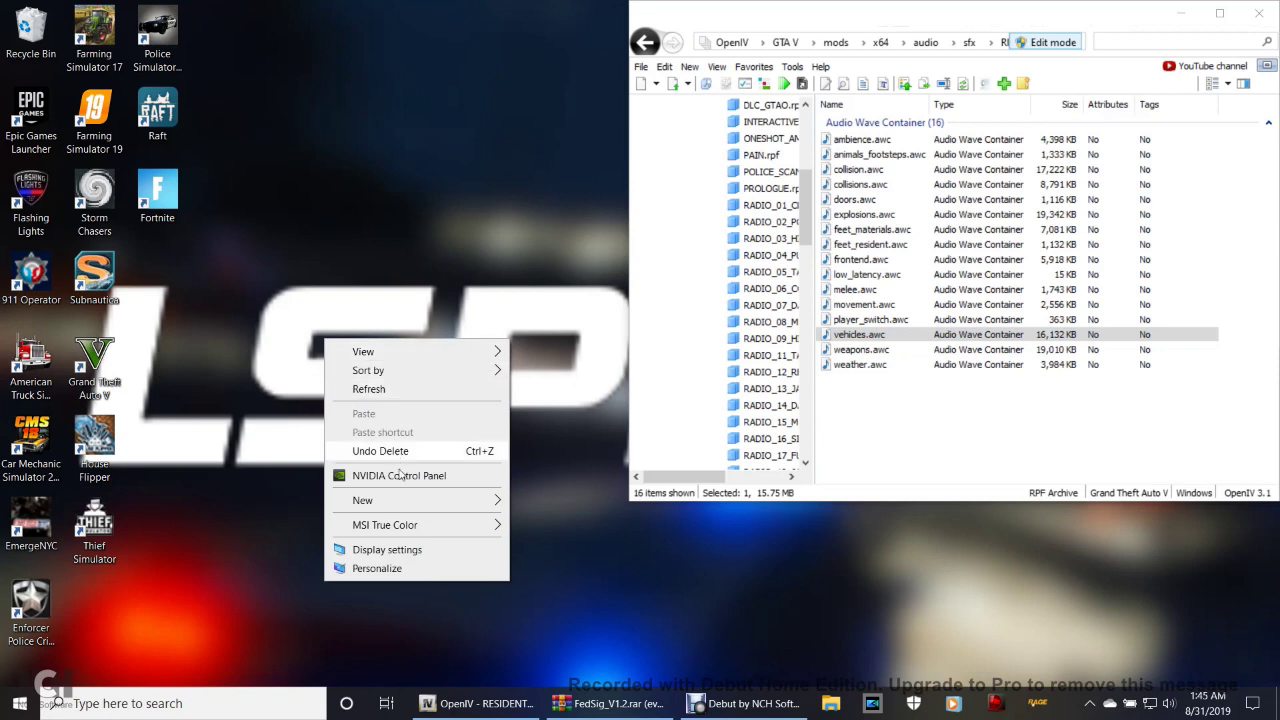
mouse_move(407, 503)
click(519, 500)
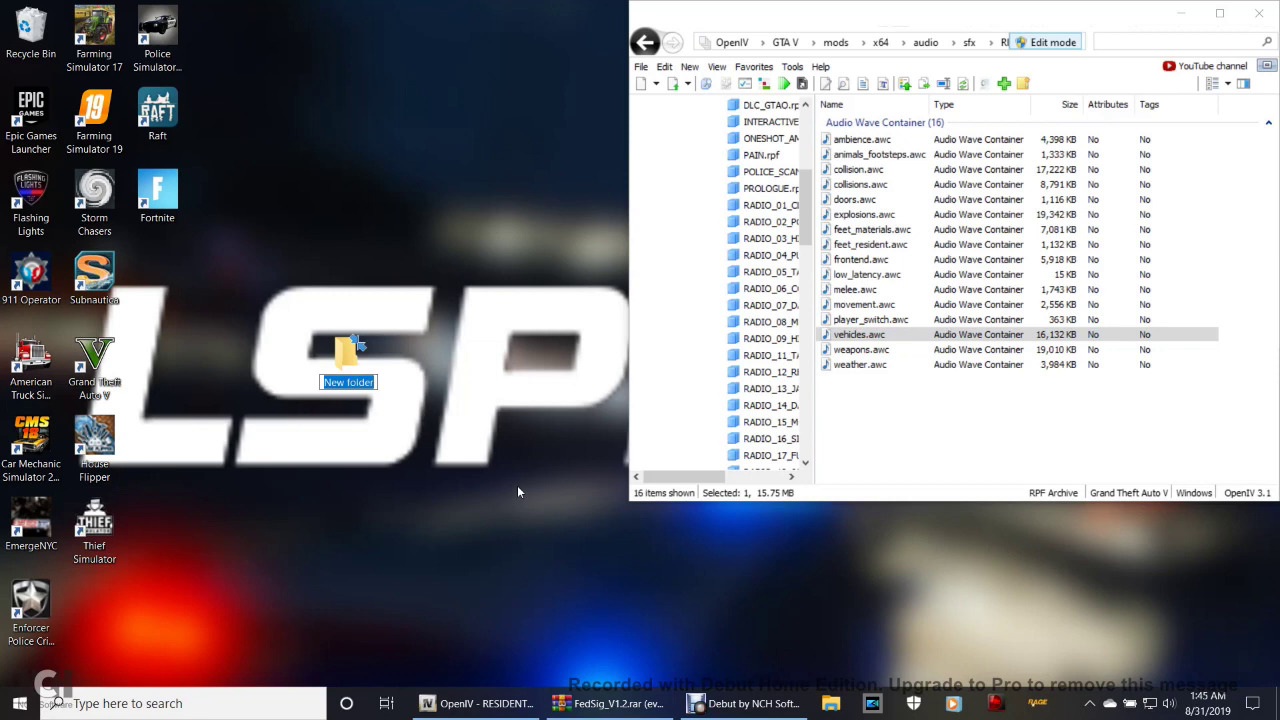
text(oS)
key(Return)
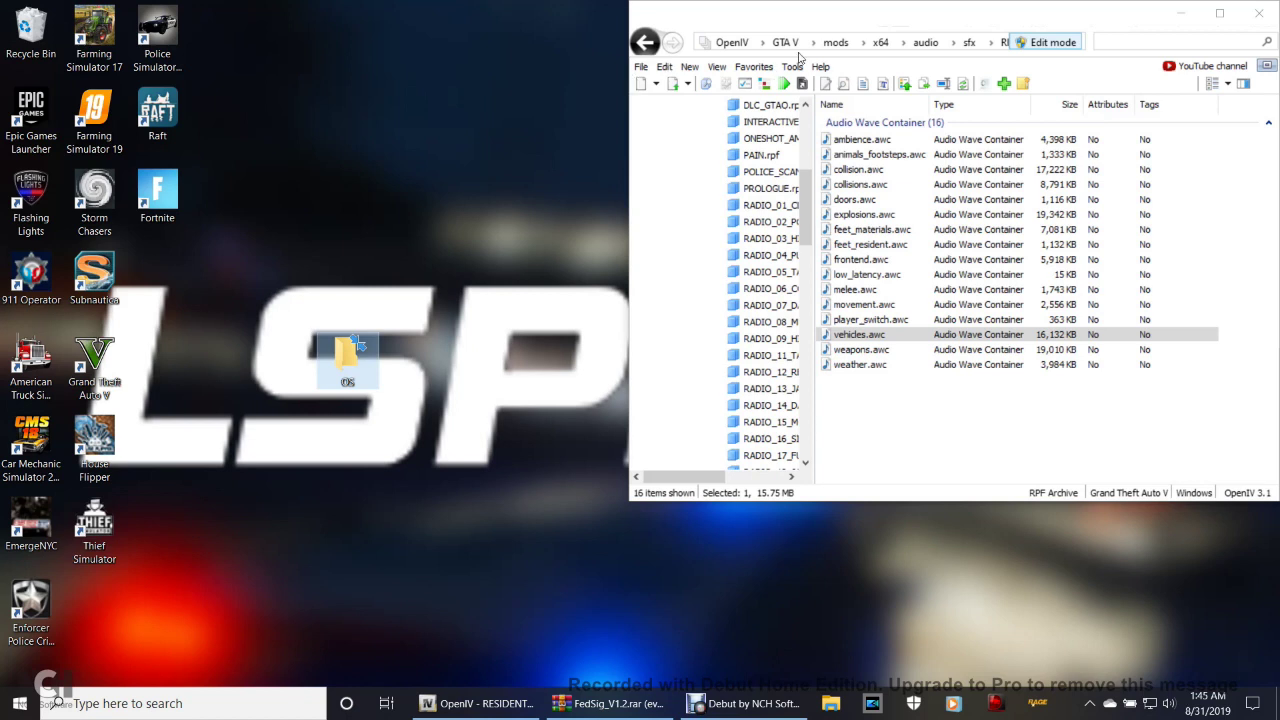
click(868, 338)
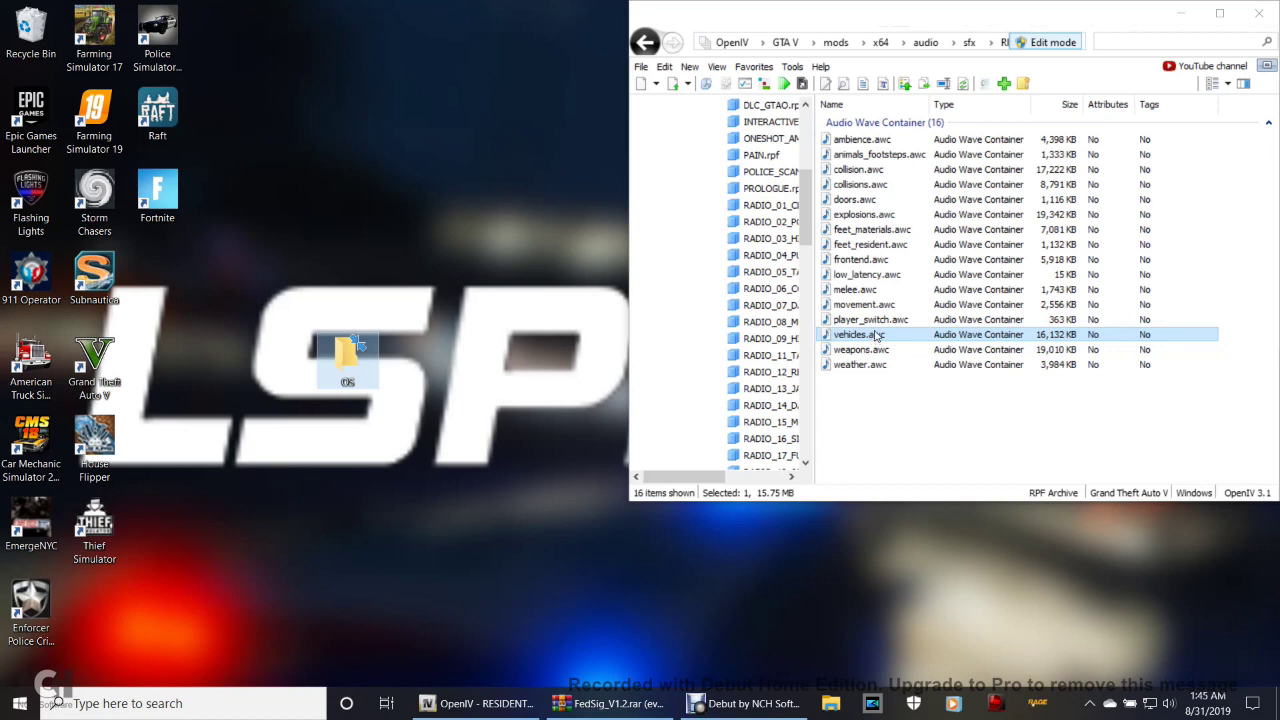
drag(347, 358, 150, 270)
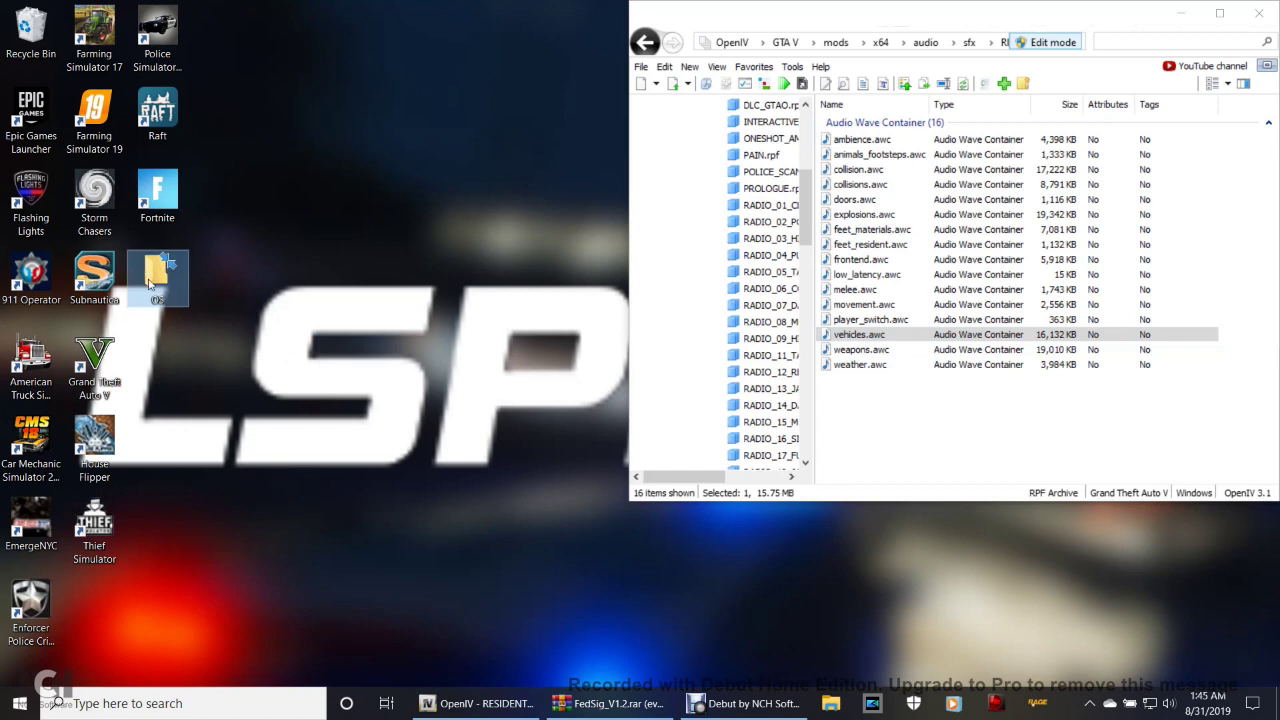
Step: Export vehicles.awc to openFormats (.oac) into the Desktop\OS folder
click(919, 336)
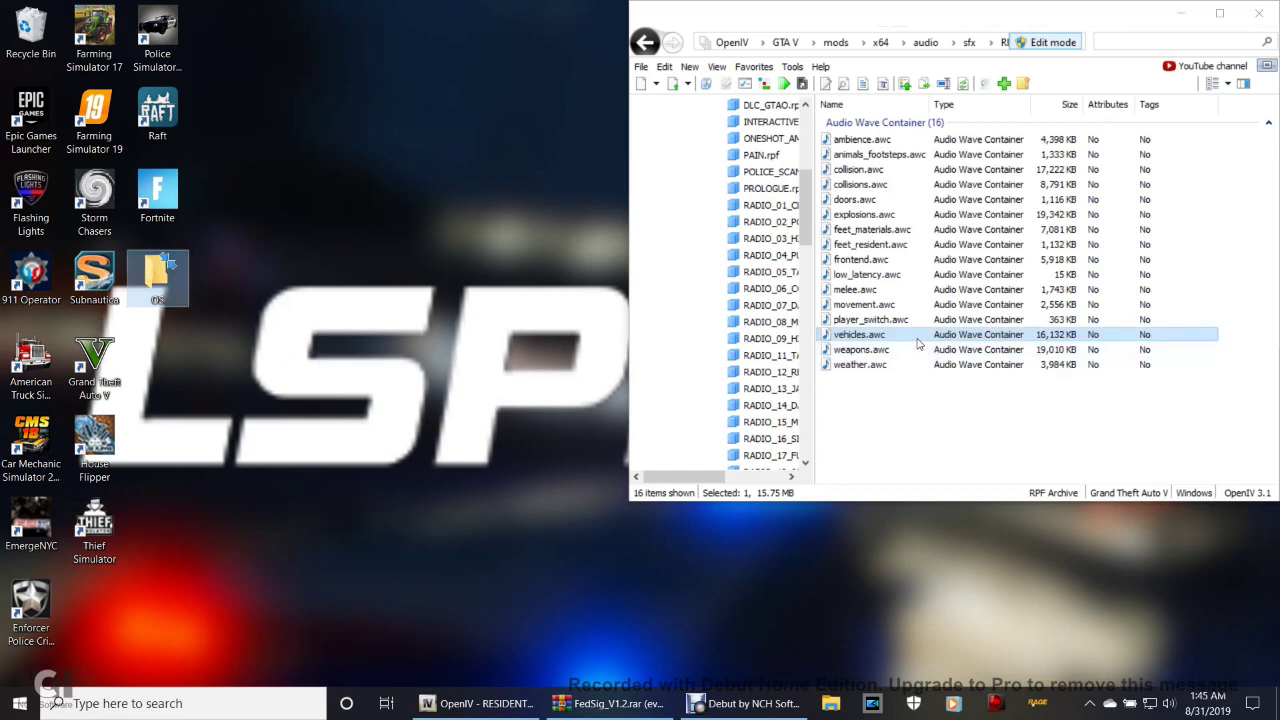
click(938, 452)
click(914, 336)
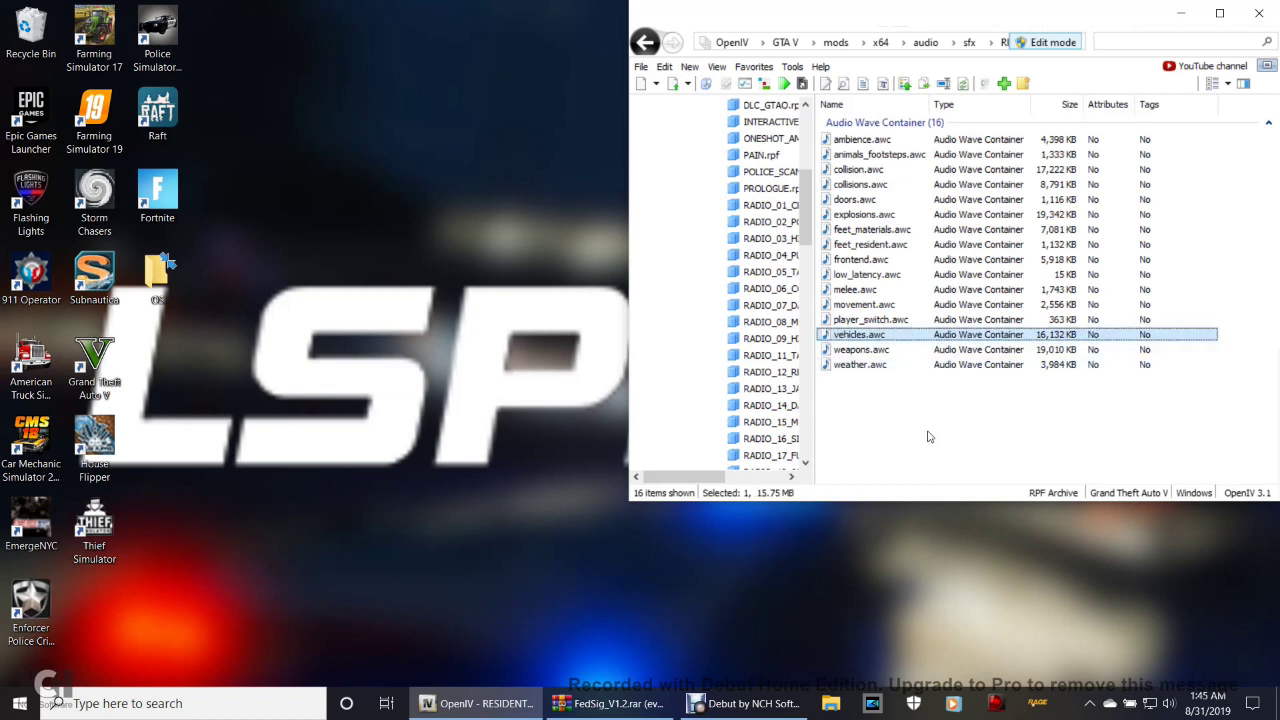
right_click(949, 338)
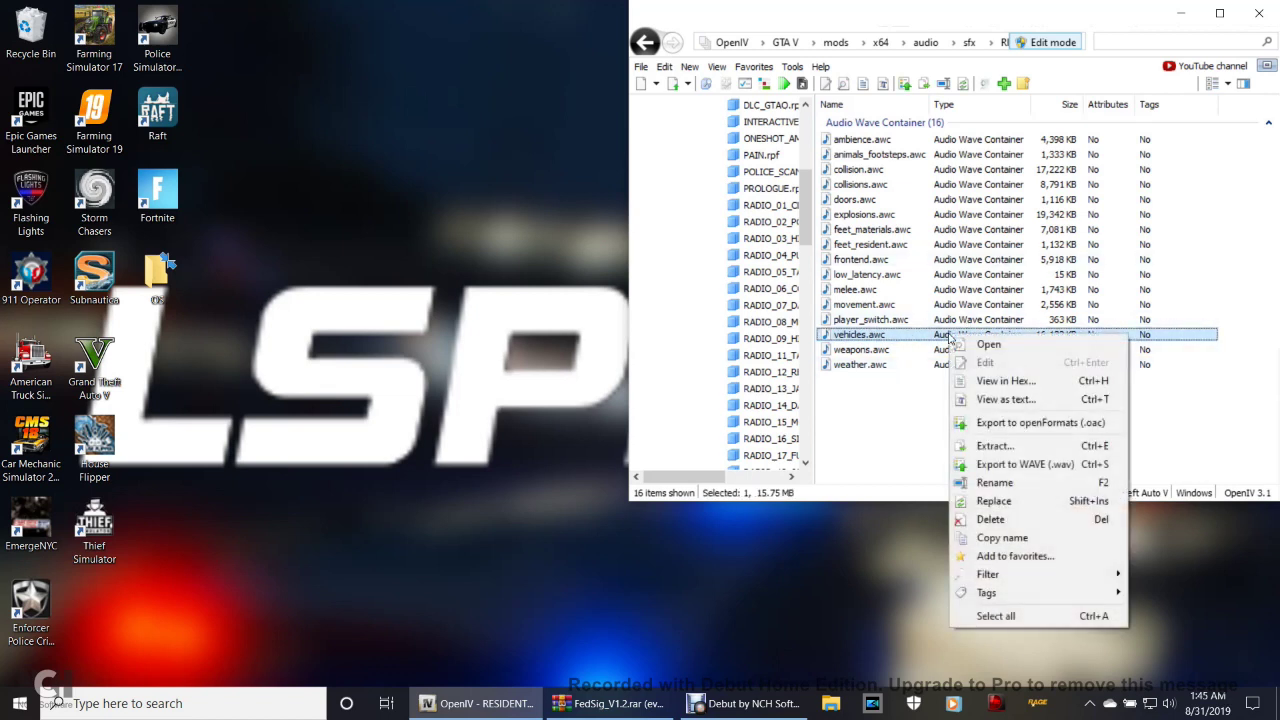
click(1090, 424)
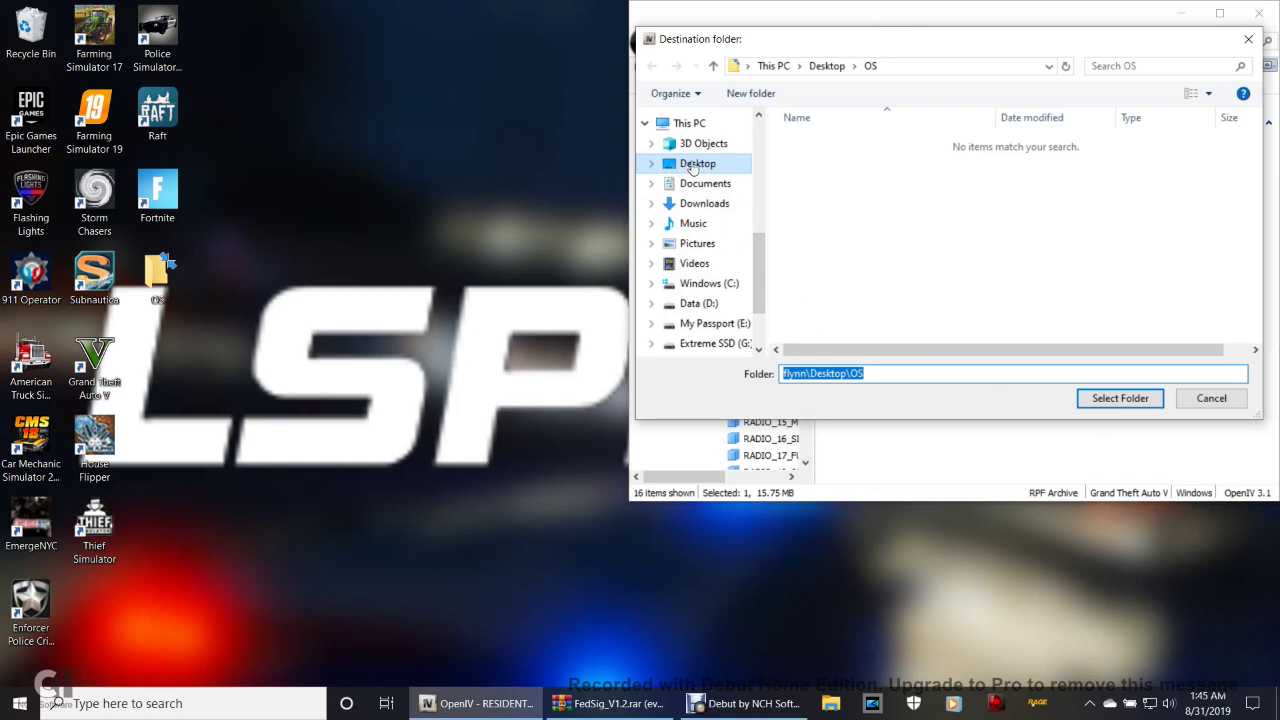
click(693, 165)
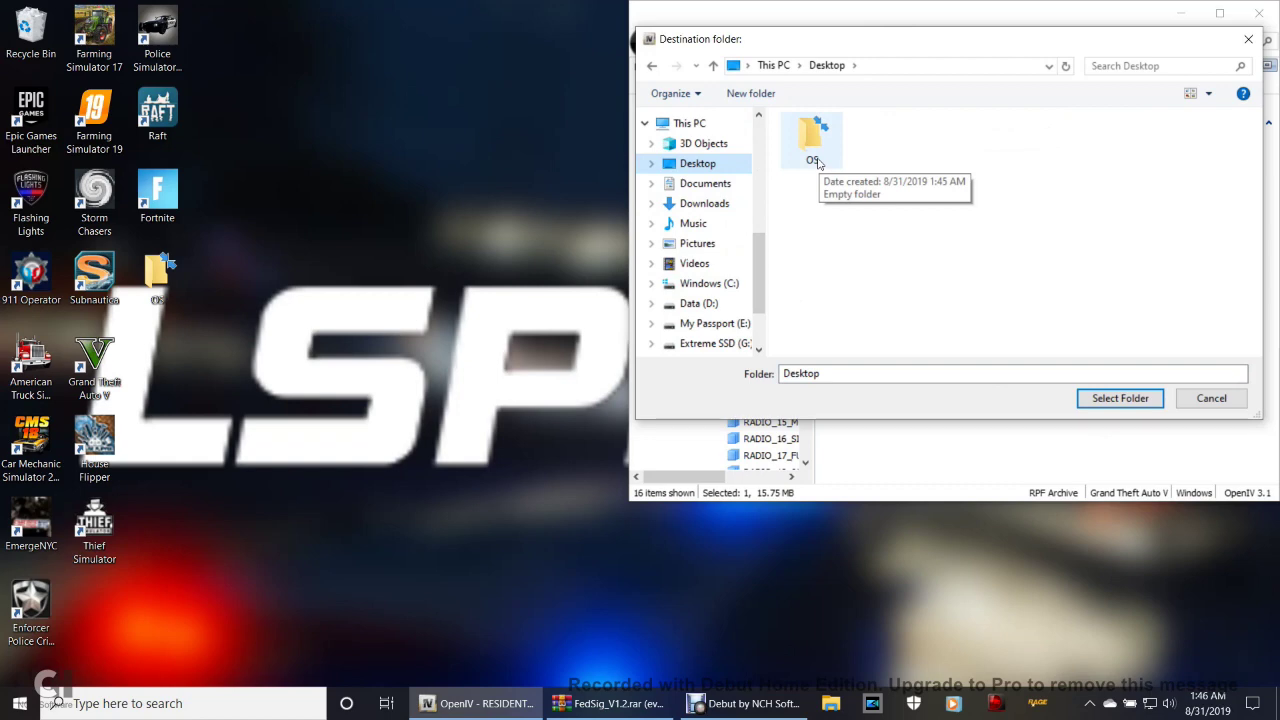
click(815, 160)
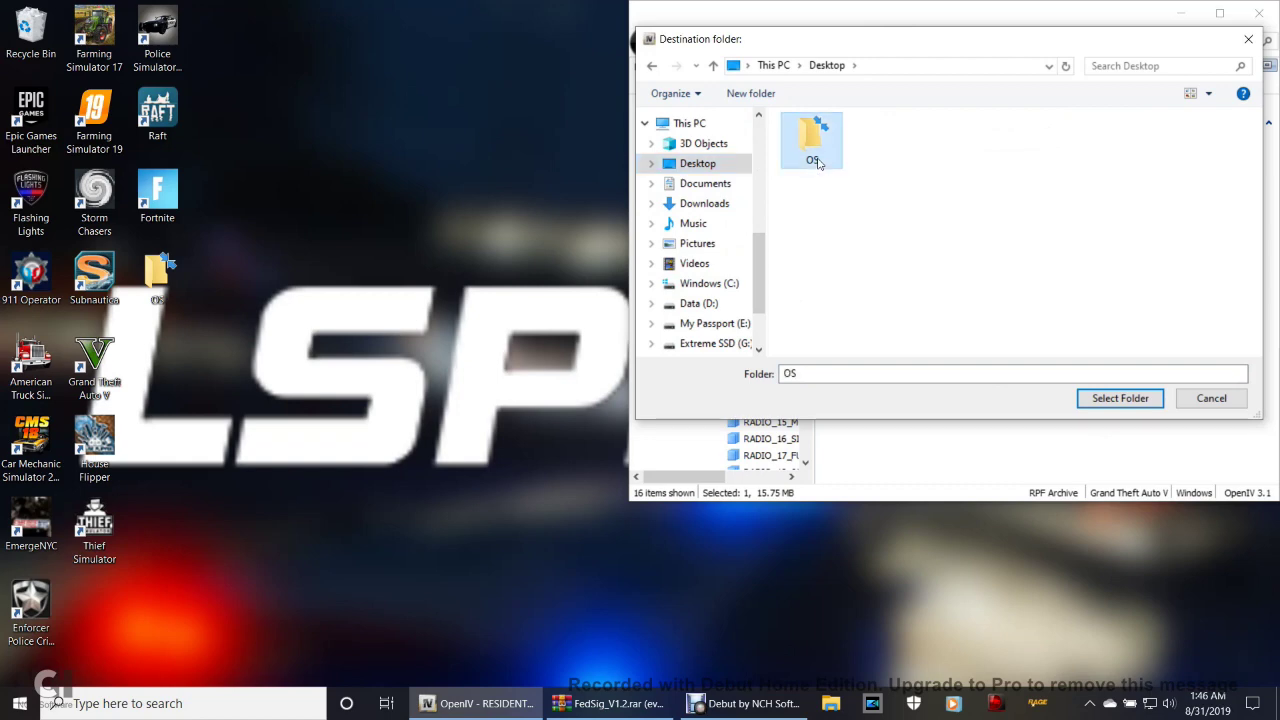
click(1097, 398)
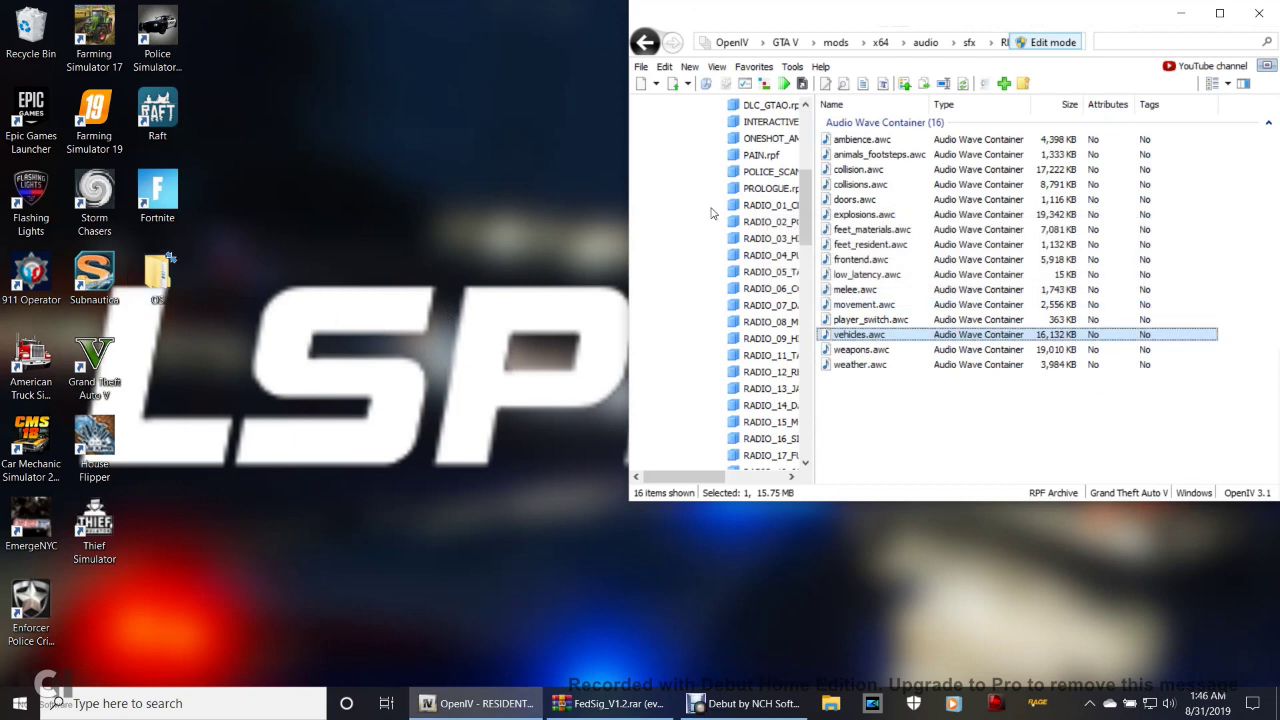
Step: Check that the OS folder holds vehicles.oac (162 KB) and a vehicles folder, then close it
click(1025, 45)
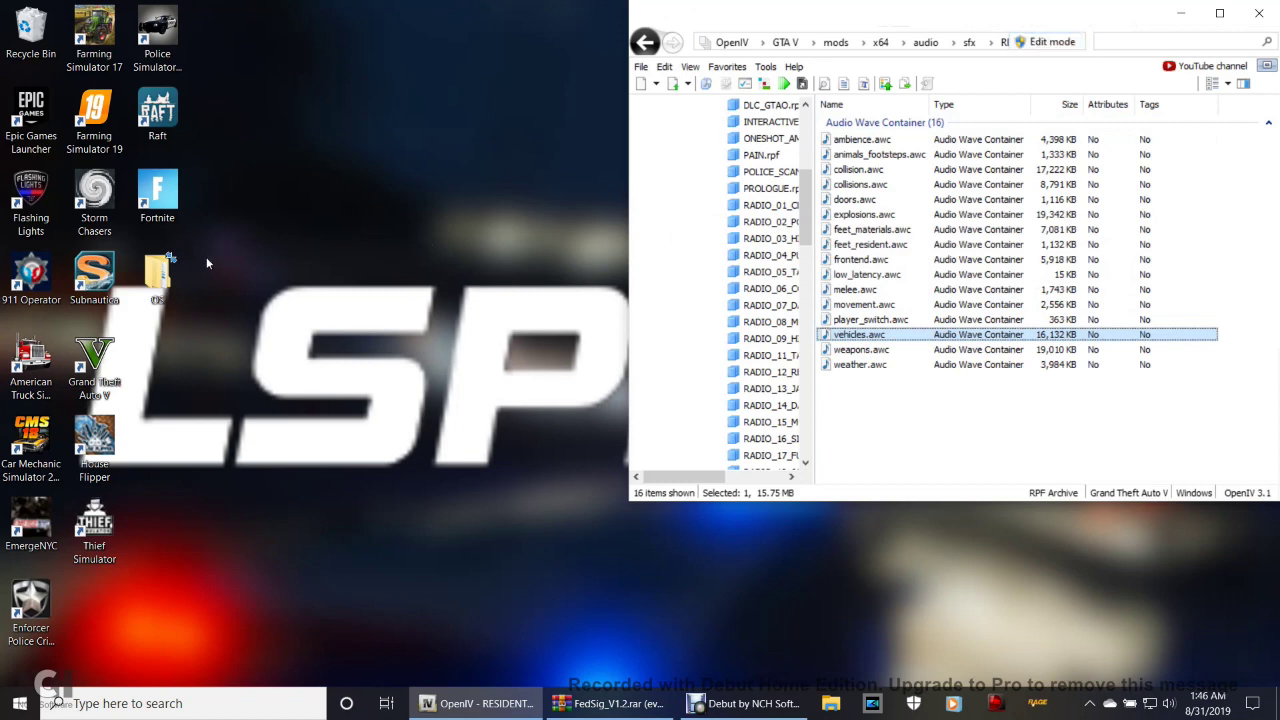
click(163, 297)
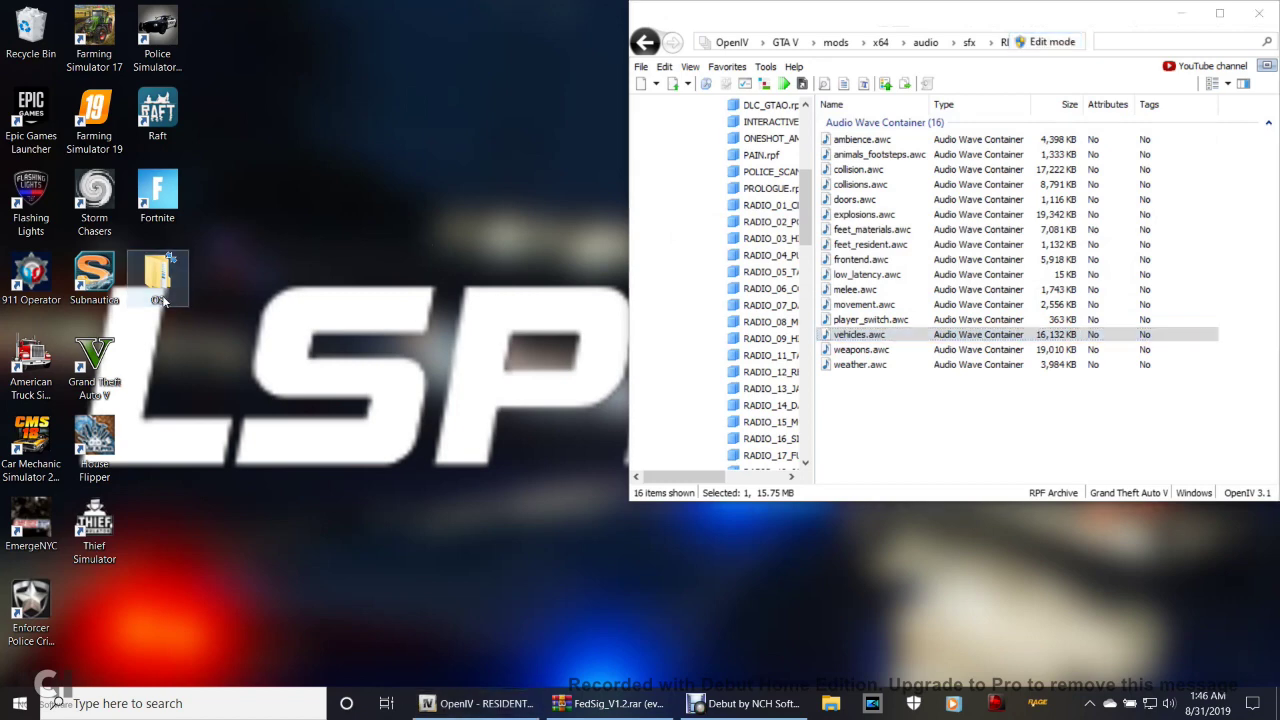
double_click(163, 297)
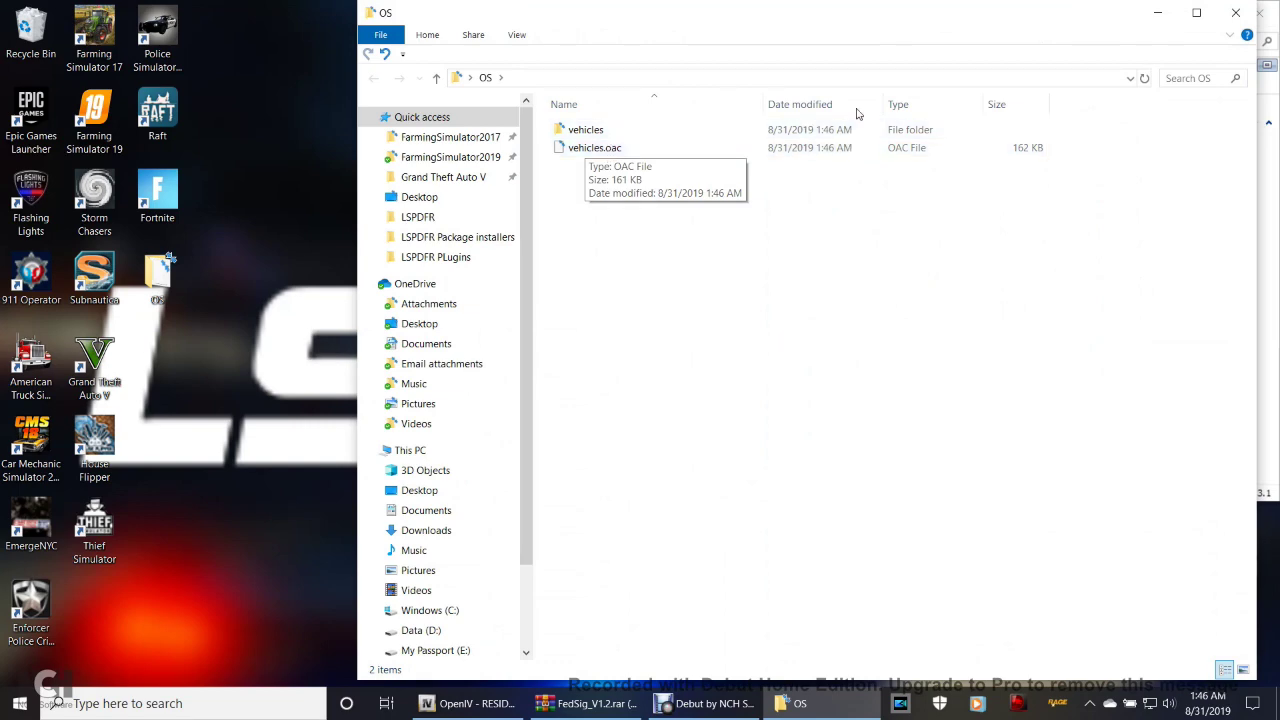
click(1236, 12)
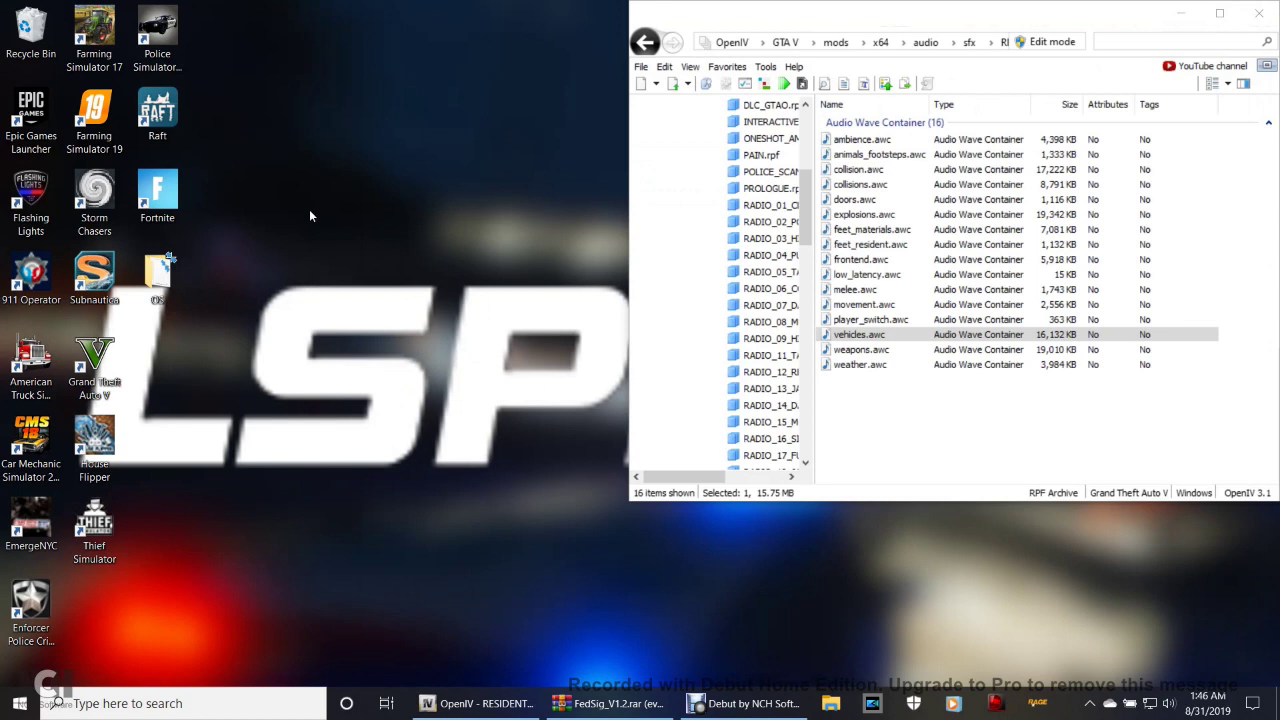
Step: Reposition the OpenIV window toward the screen centre and minimize it
drag(157, 275, 178, 315)
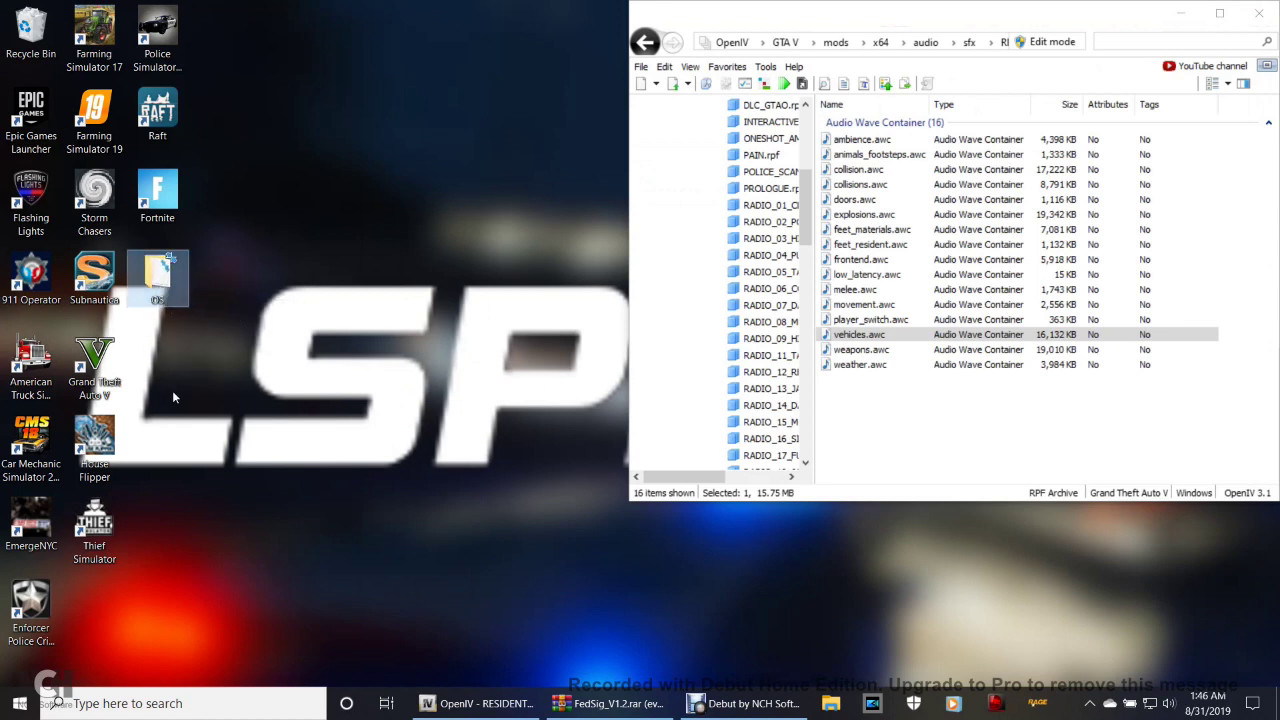
drag(1043, 20, 901, 94)
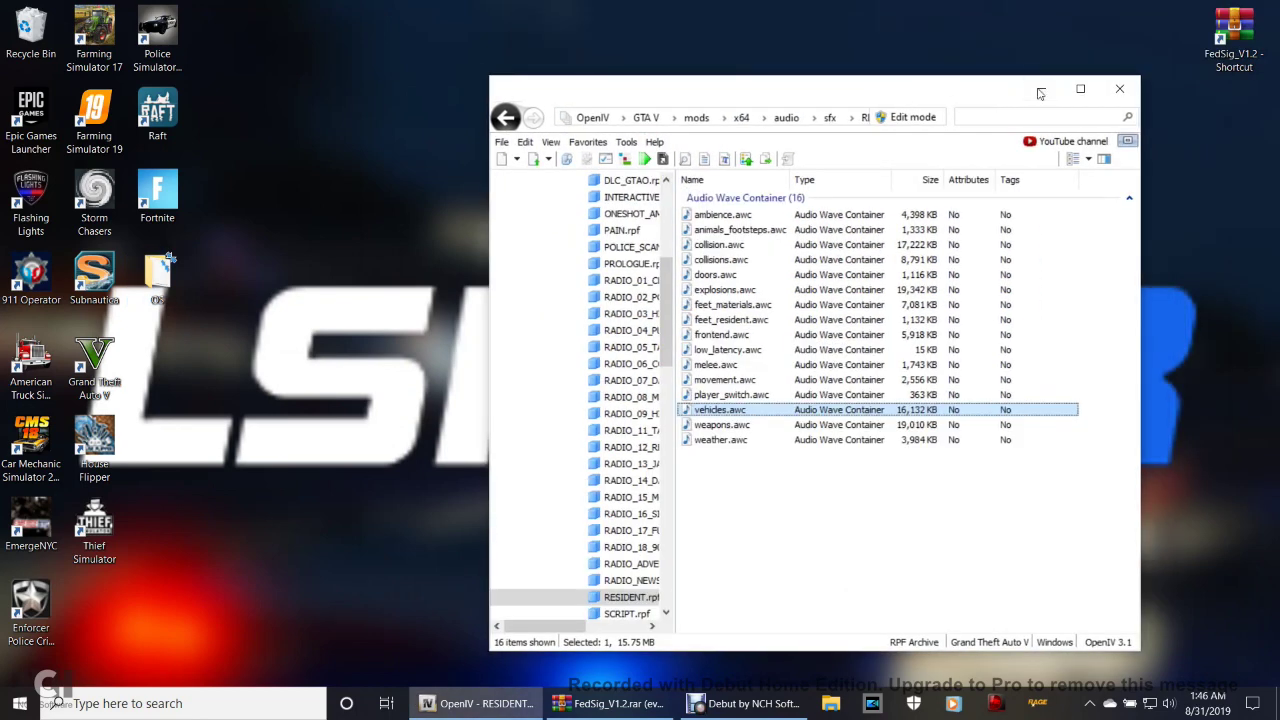
drag(933, 90, 863, 51)
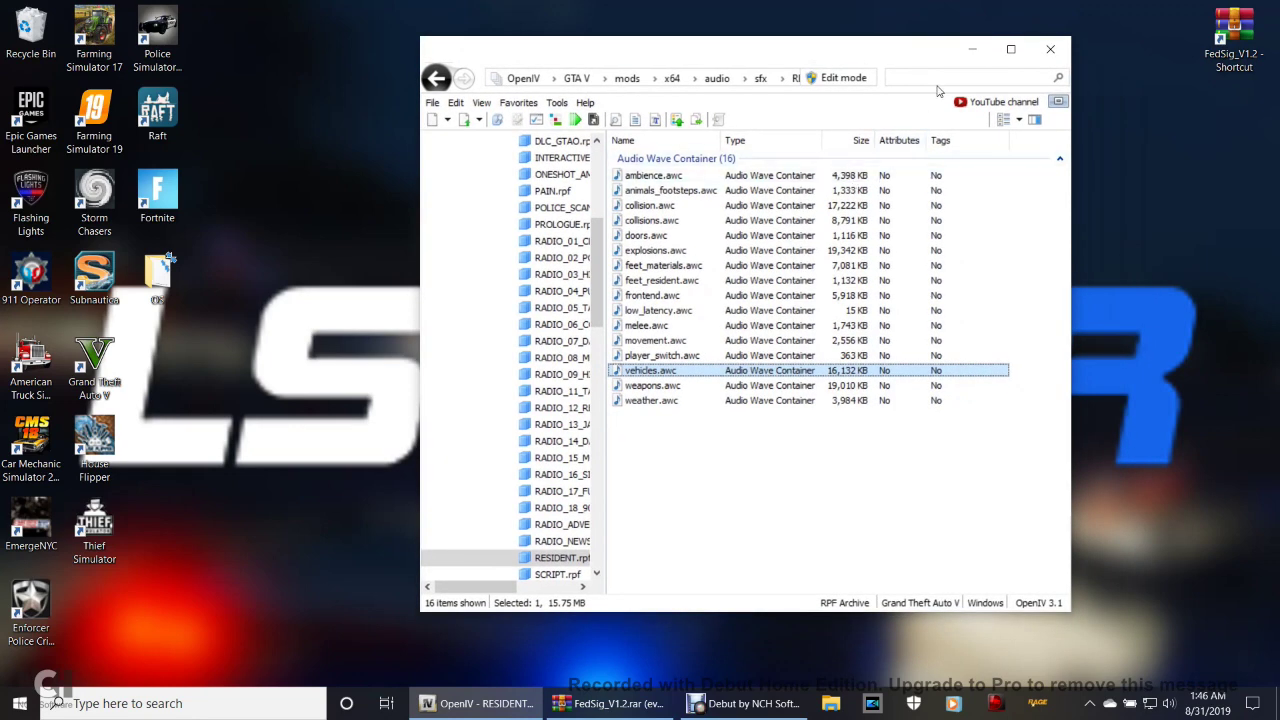
click(970, 52)
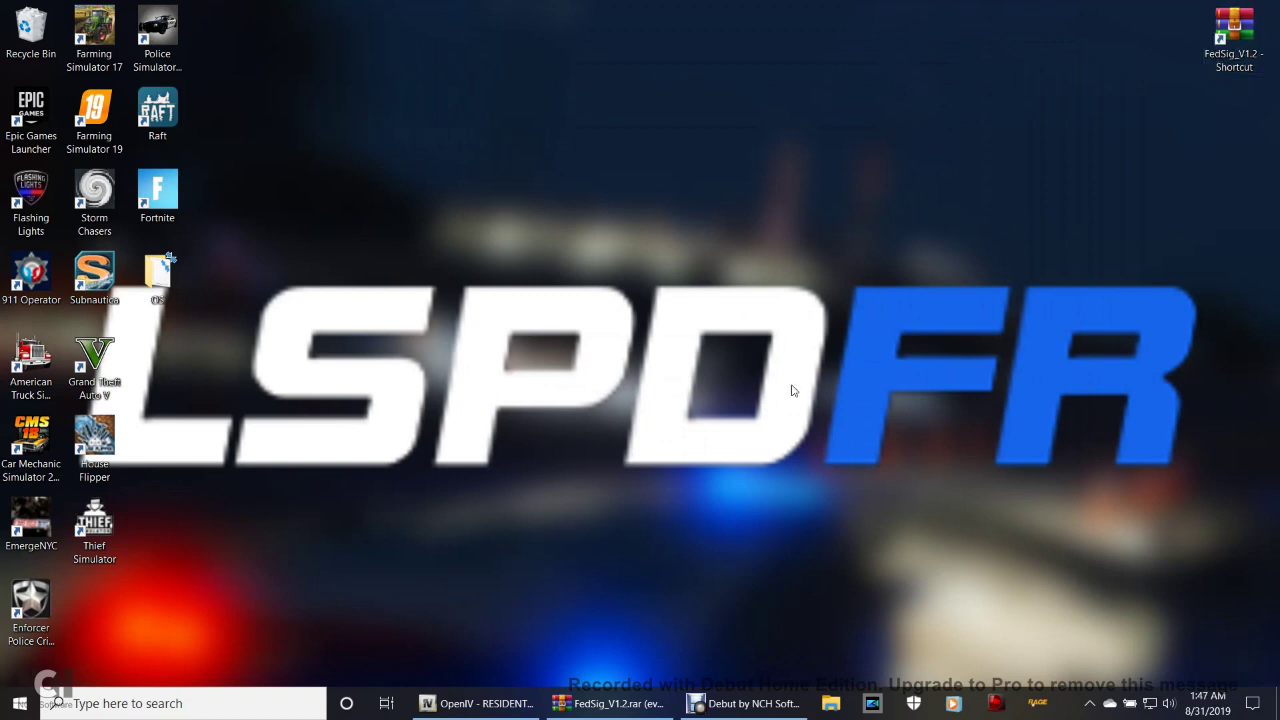
Step: Bring up FedSig_V1.2.rar in WinRAR, enlarge the window, and open the Touchmaster Delta folder
click(649, 703)
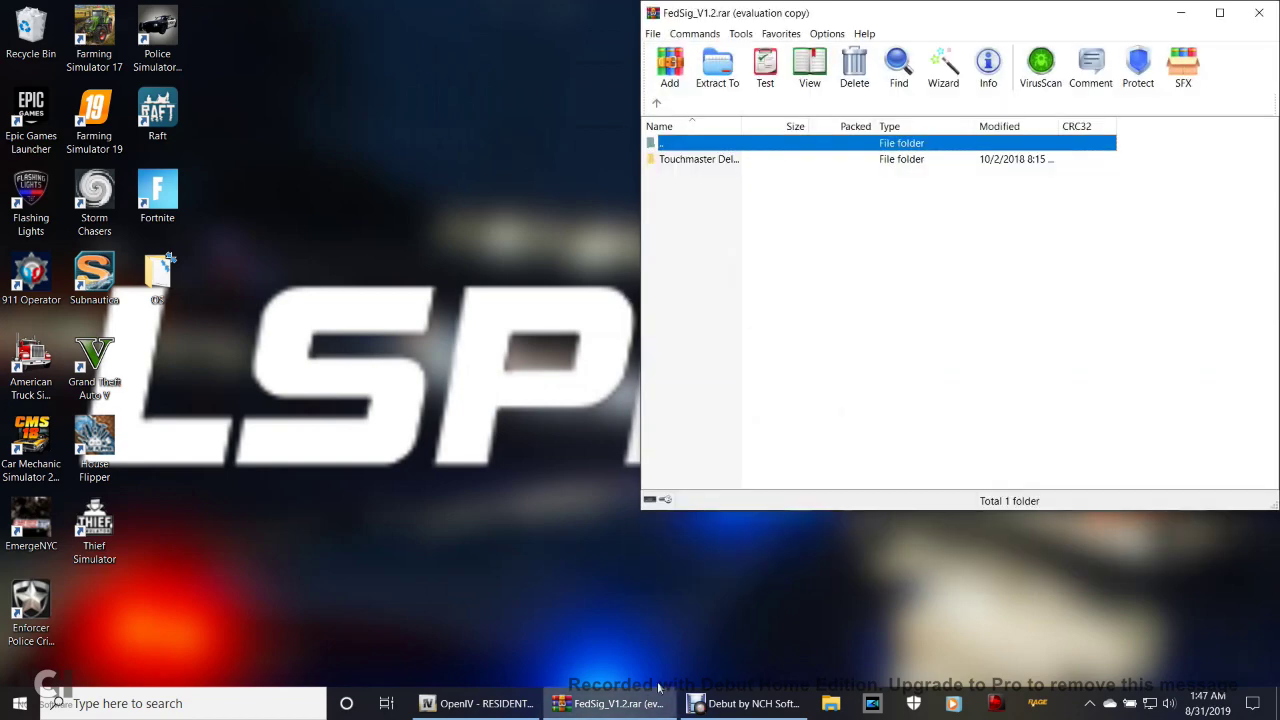
drag(1070, 30, 1278, 3)
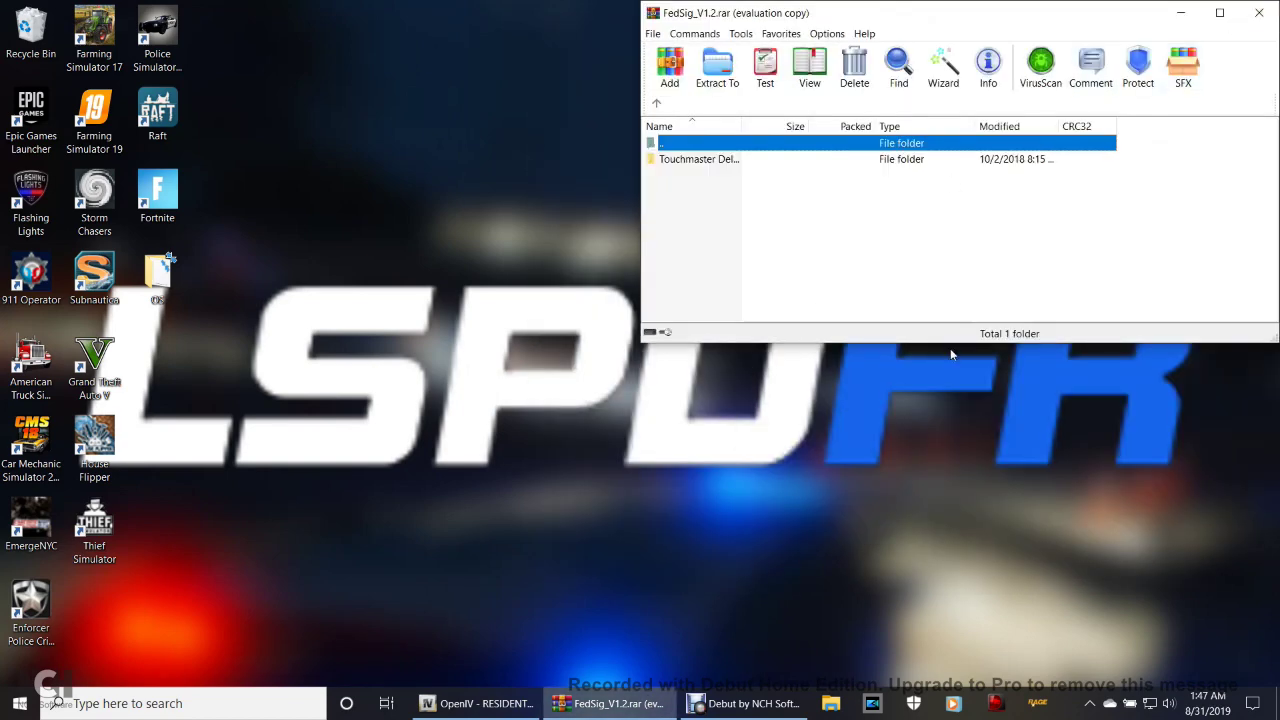
drag(955, 347, 956, 430)
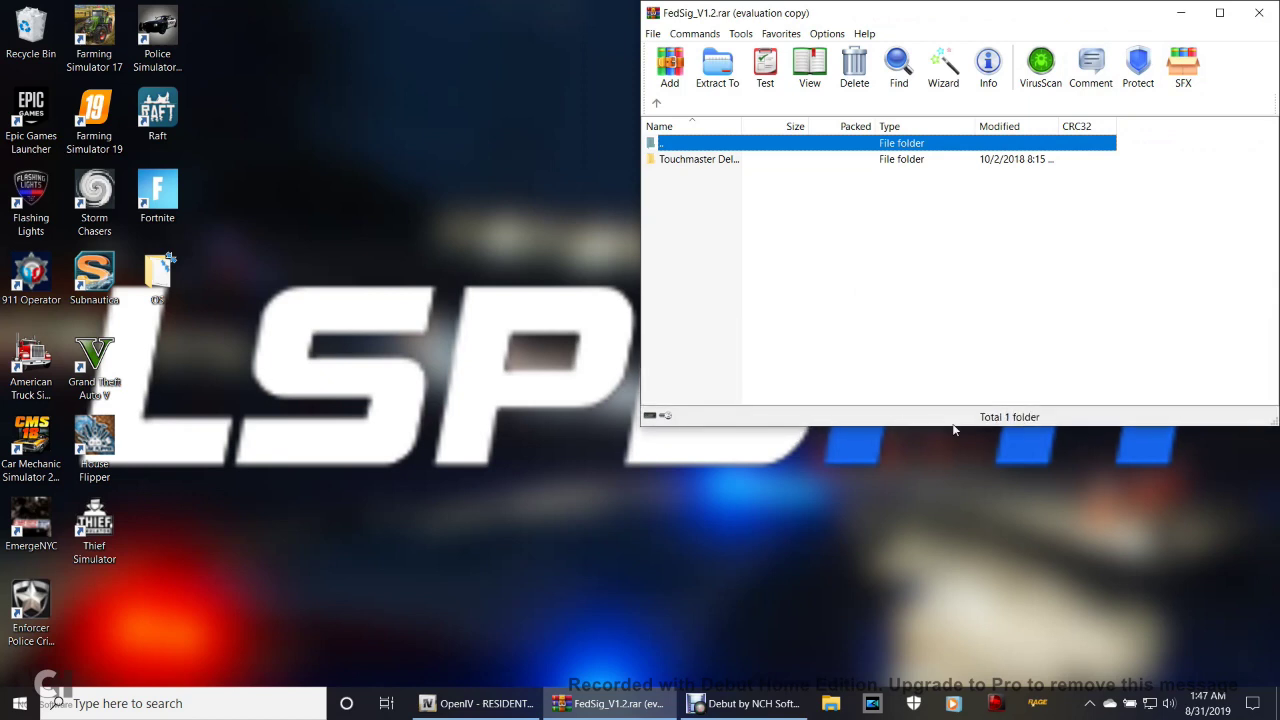
click(722, 161)
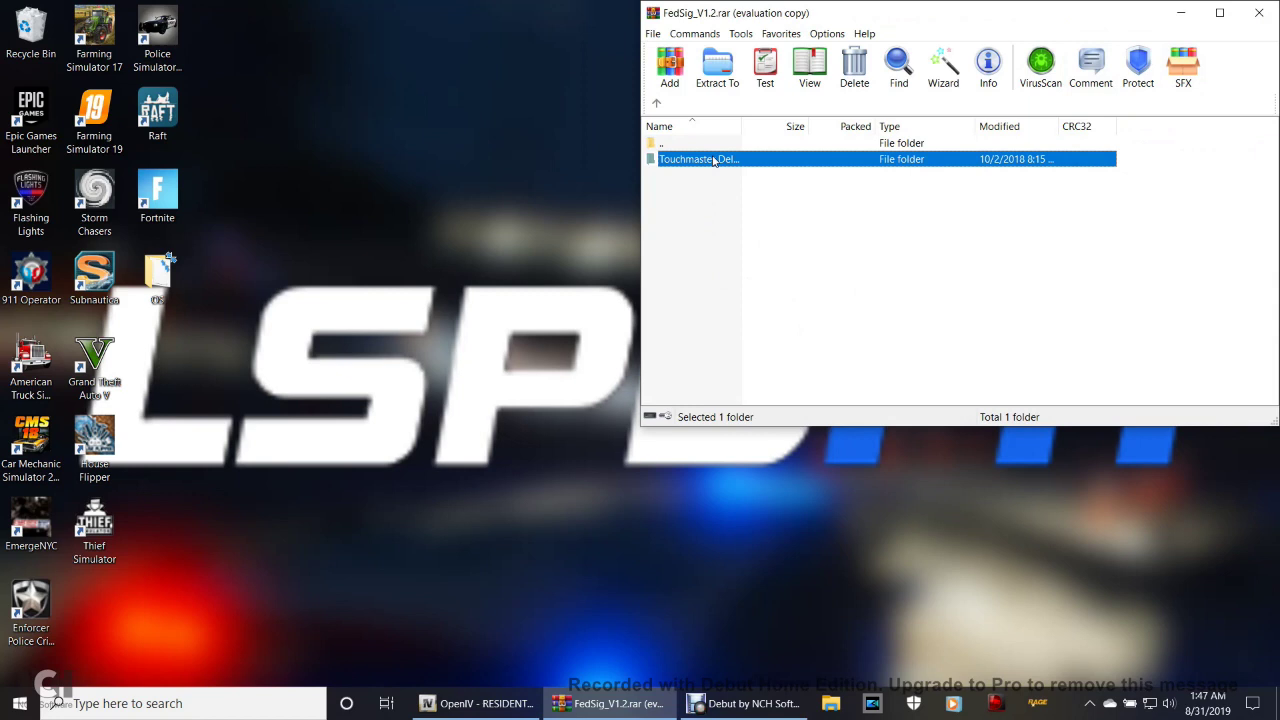
double_click(714, 160)
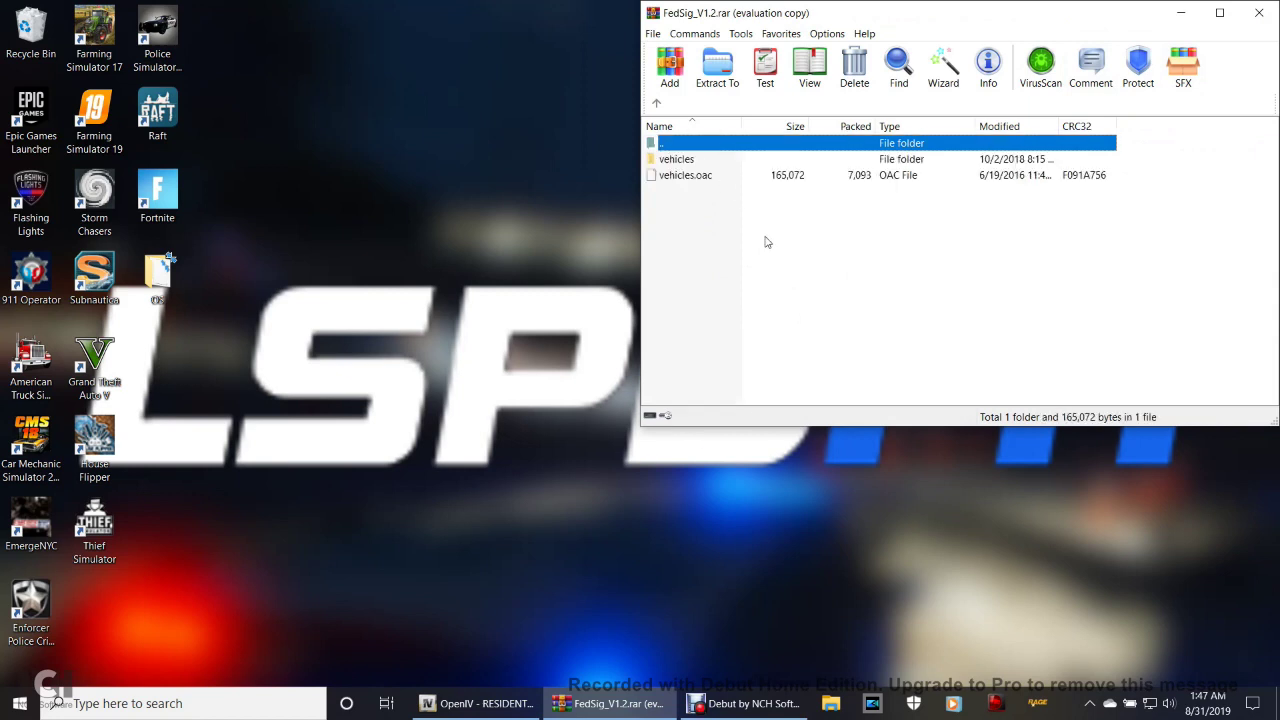
click(671, 200)
click(678, 178)
click(677, 161)
click(690, 221)
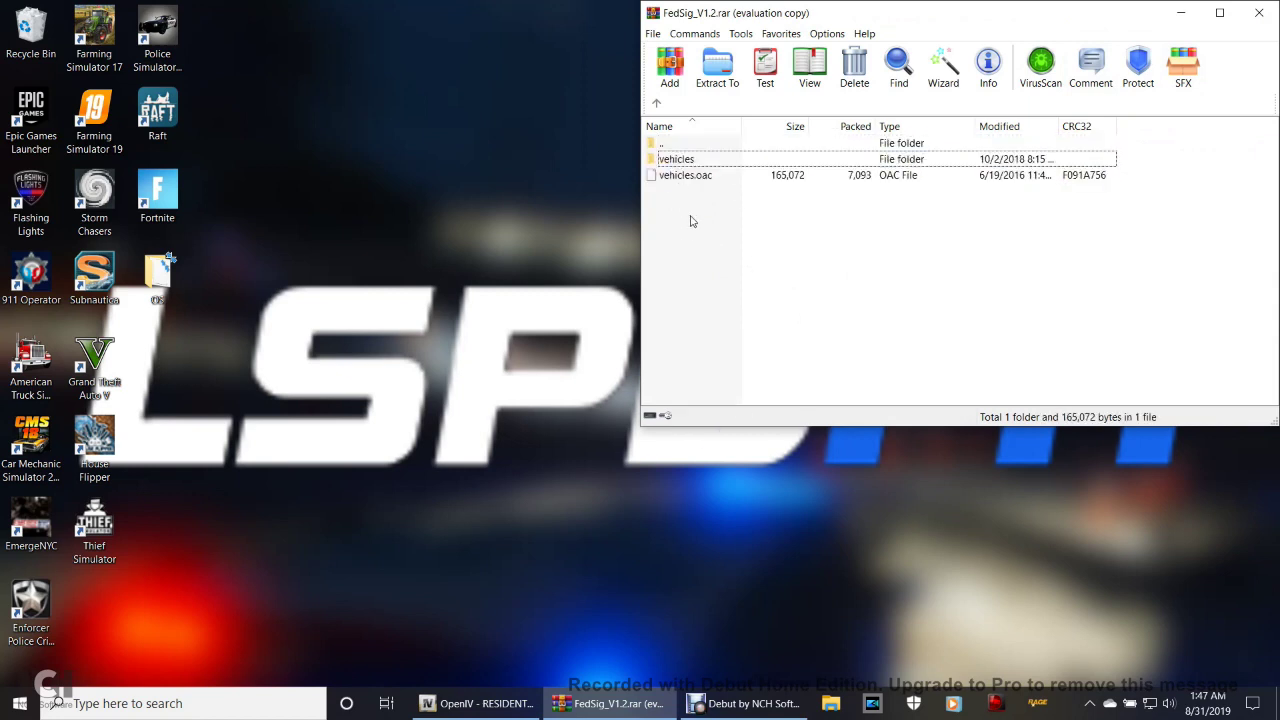
Step: Open the desktop OS folder beside WinRAR to compare contents, then close it
double_click(160, 280)
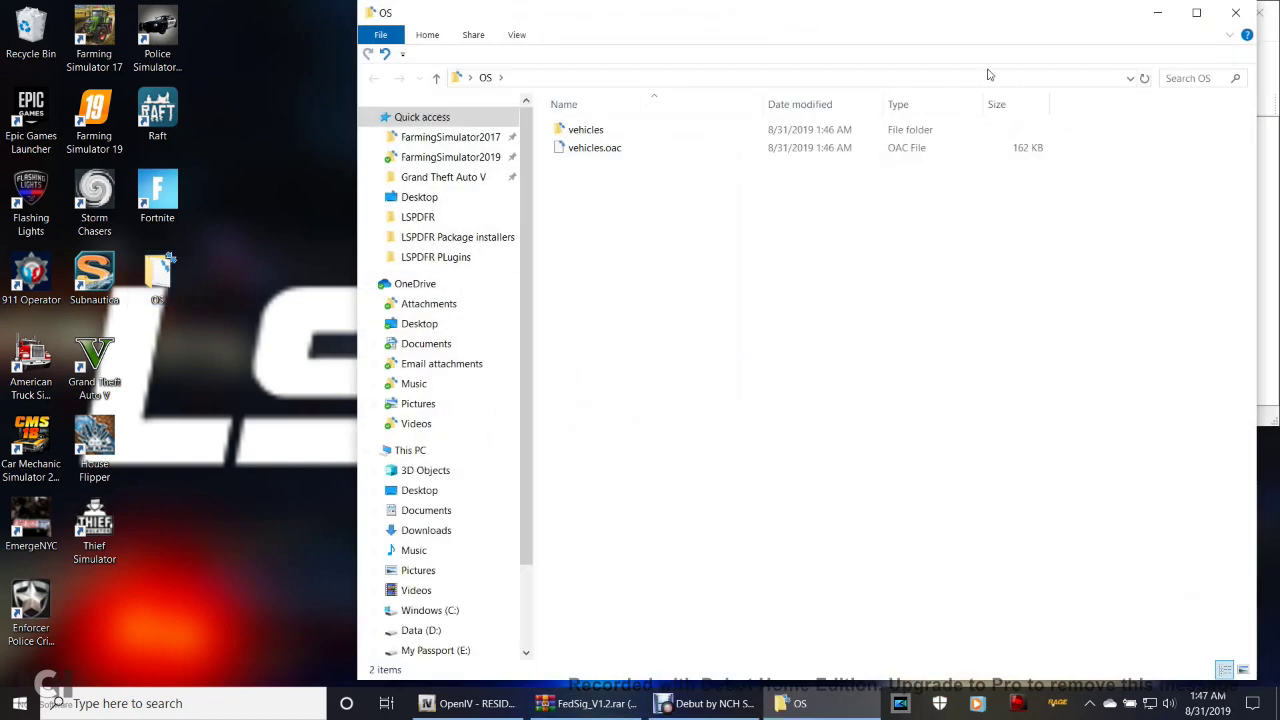
drag(1016, 25, 978, 299)
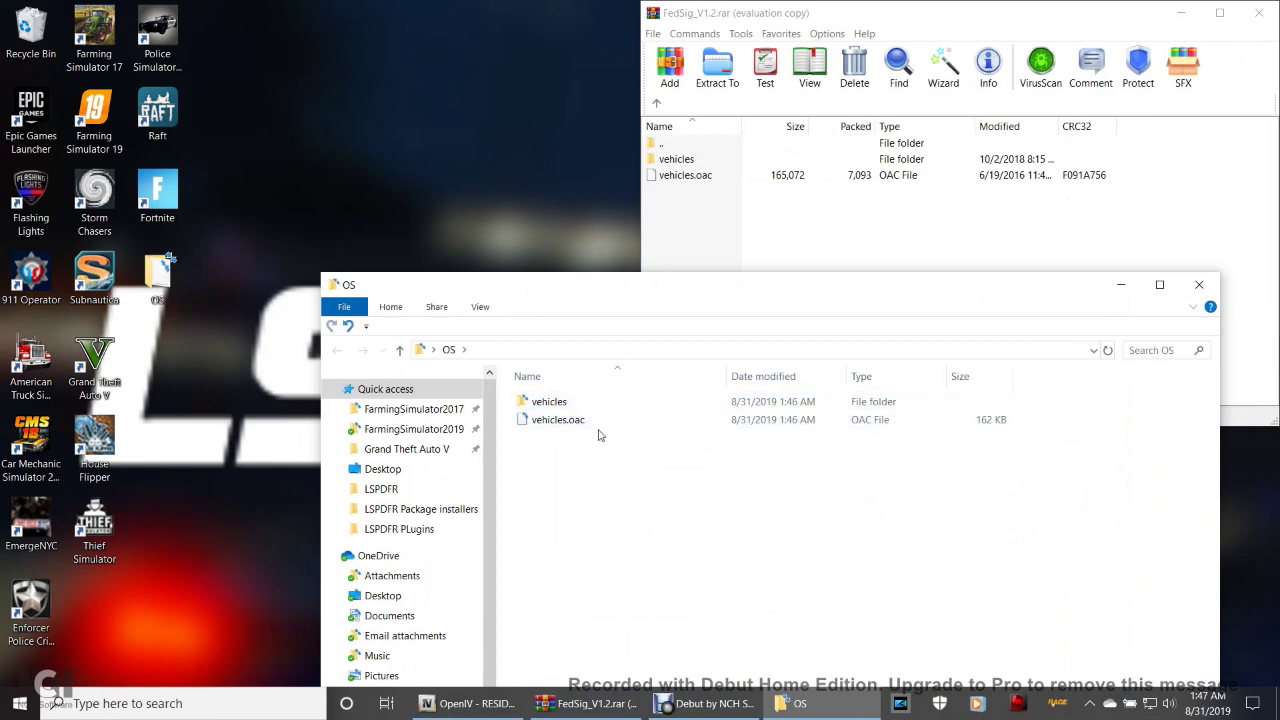
click(1199, 287)
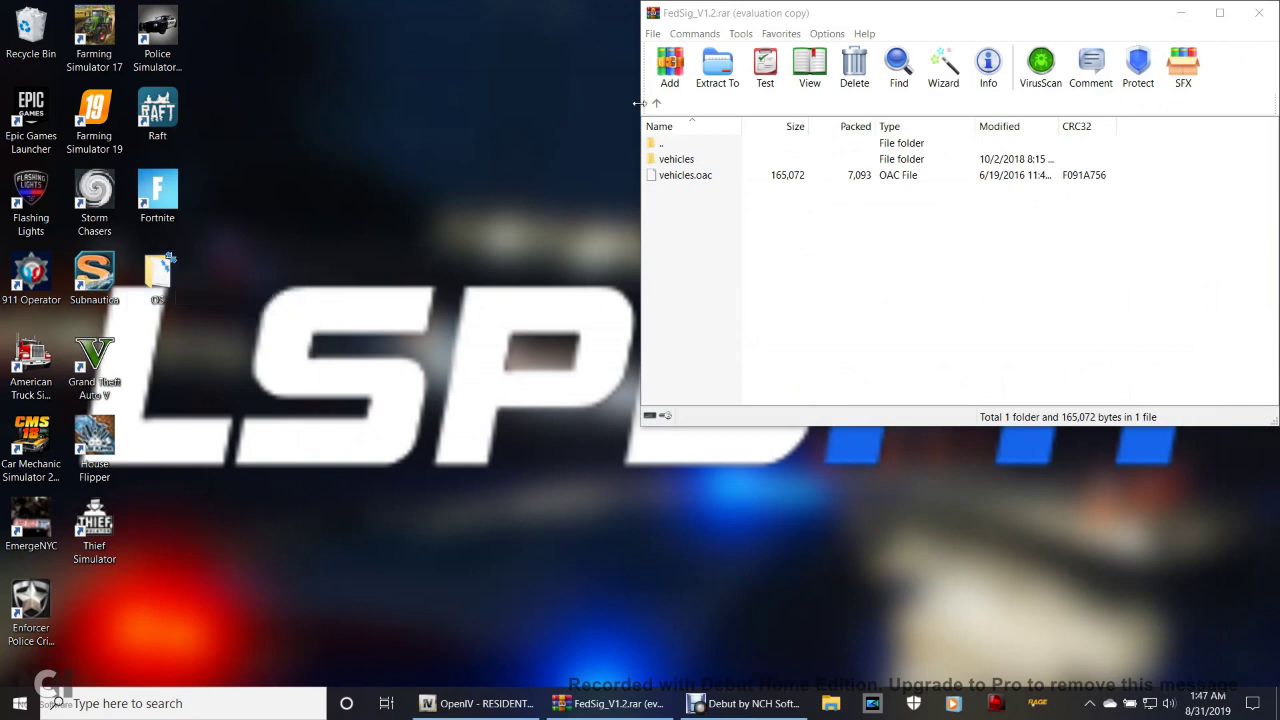
Step: Extract the Touchmaster Delta folder to the desktop, close WinRAR, and start deleting the FedSig shortcut
double_click(672, 159)
drag(686, 165, 334, 393)
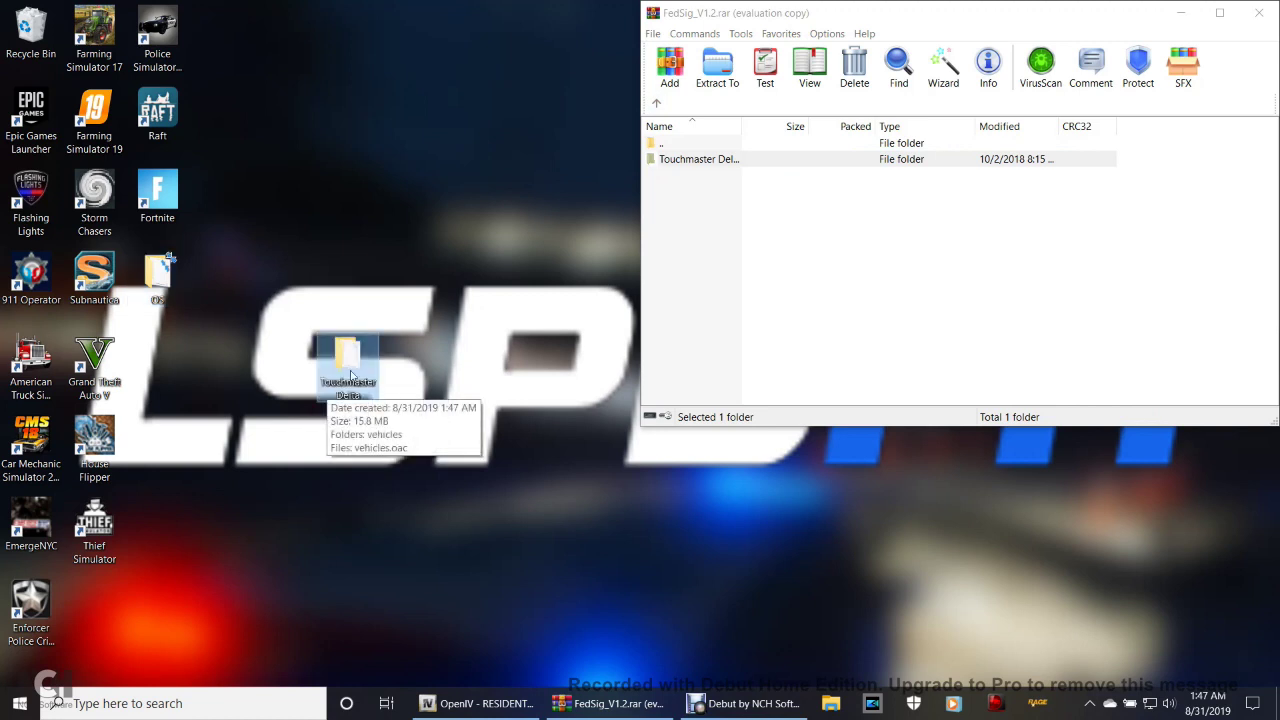
drag(324, 393, 161, 359)
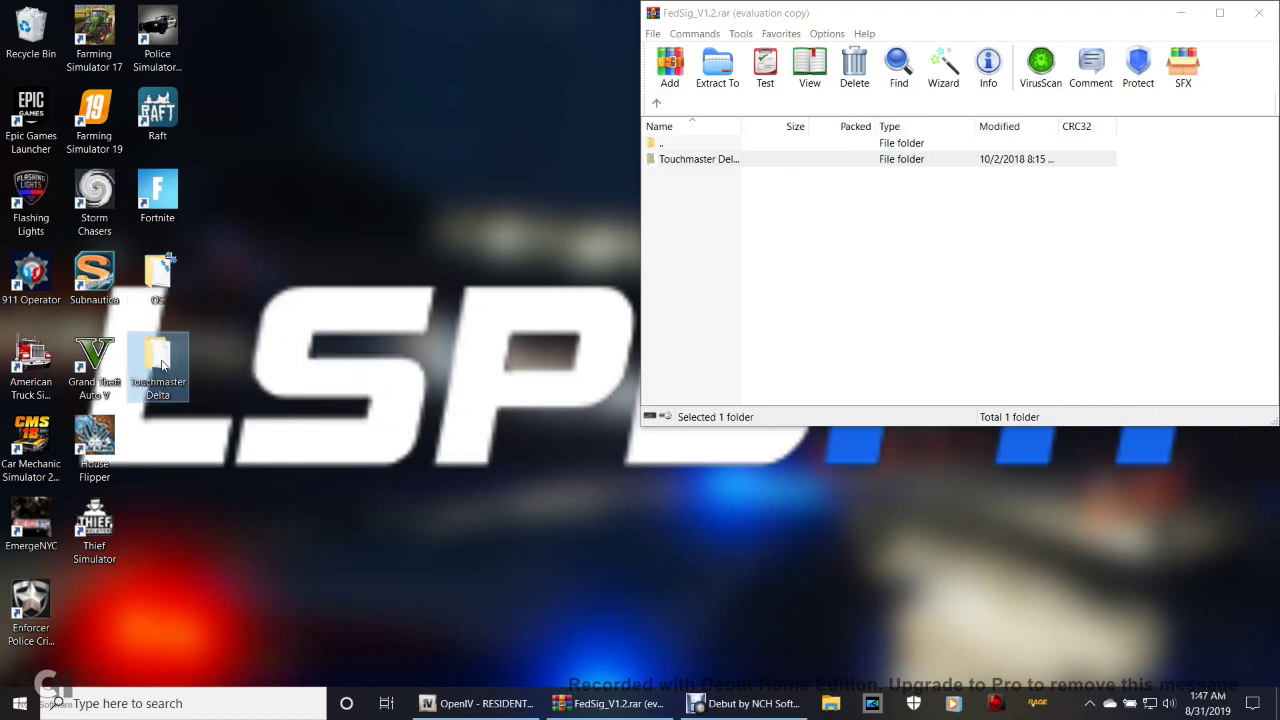
click(1262, 13)
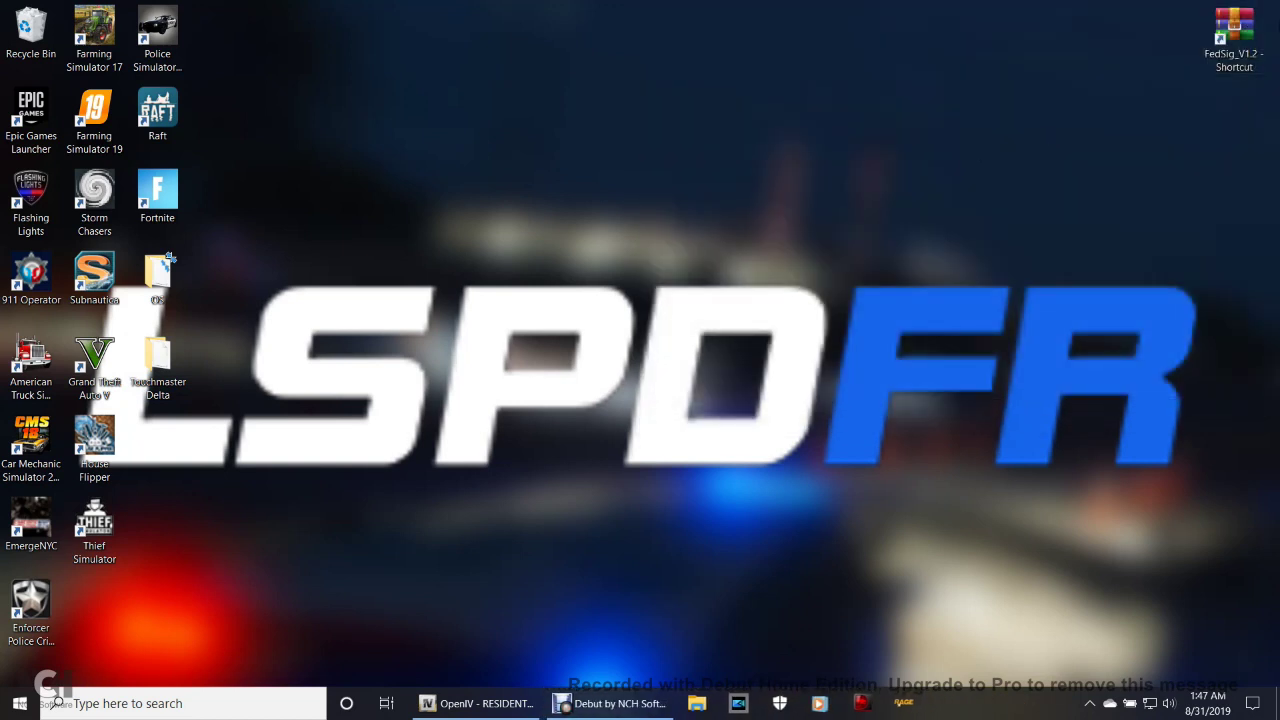
right_click(1262, 38)
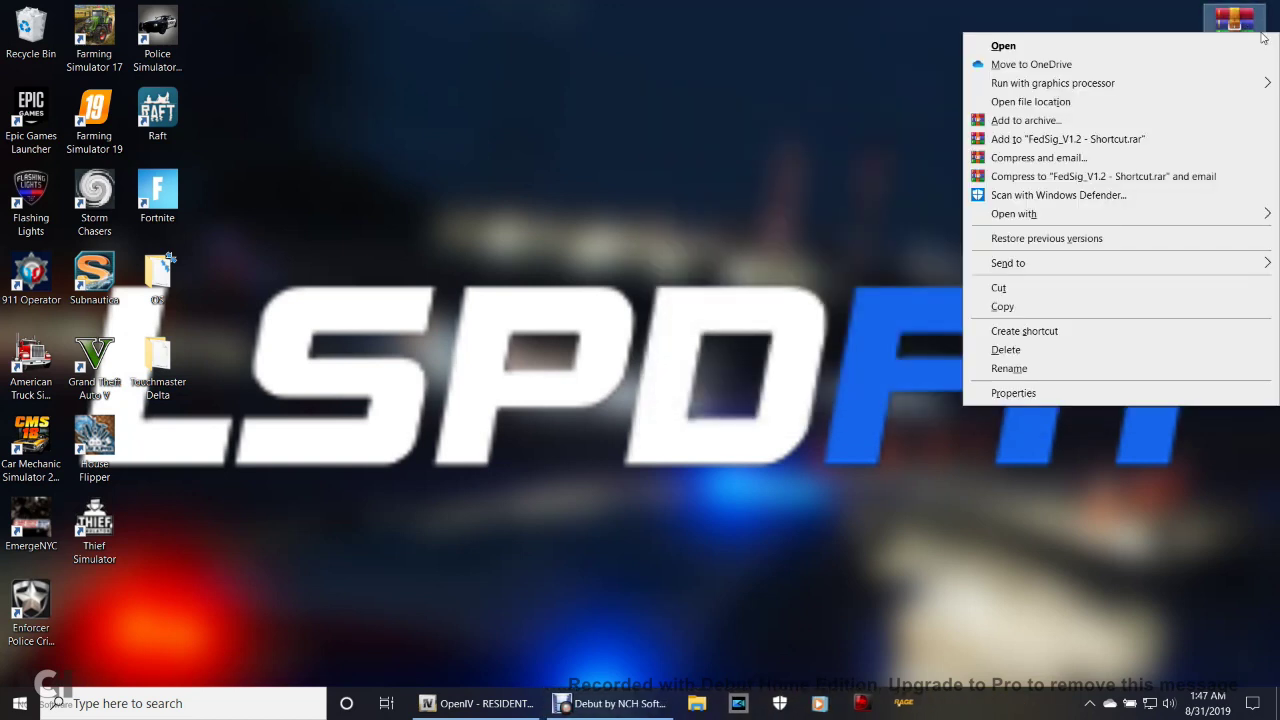
Step: Delete the FedSig desktop shortcut and bring the OpenIV window back into view
click(1048, 351)
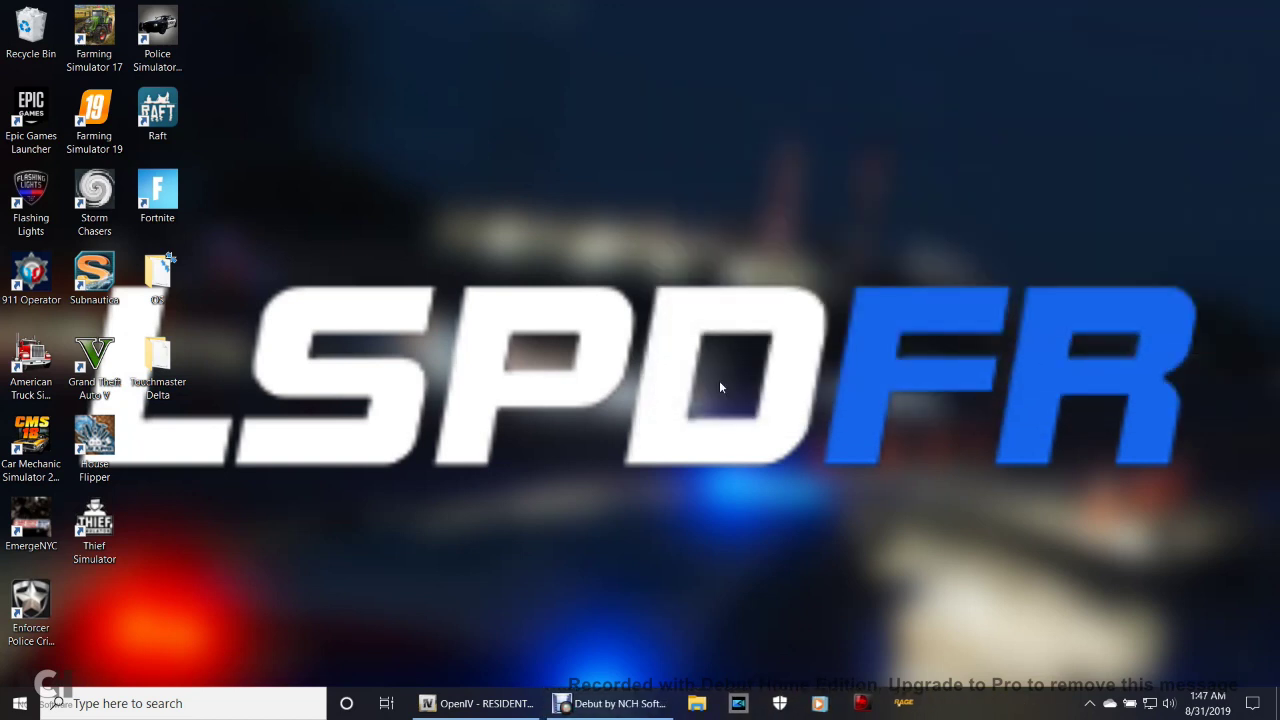
click(478, 703)
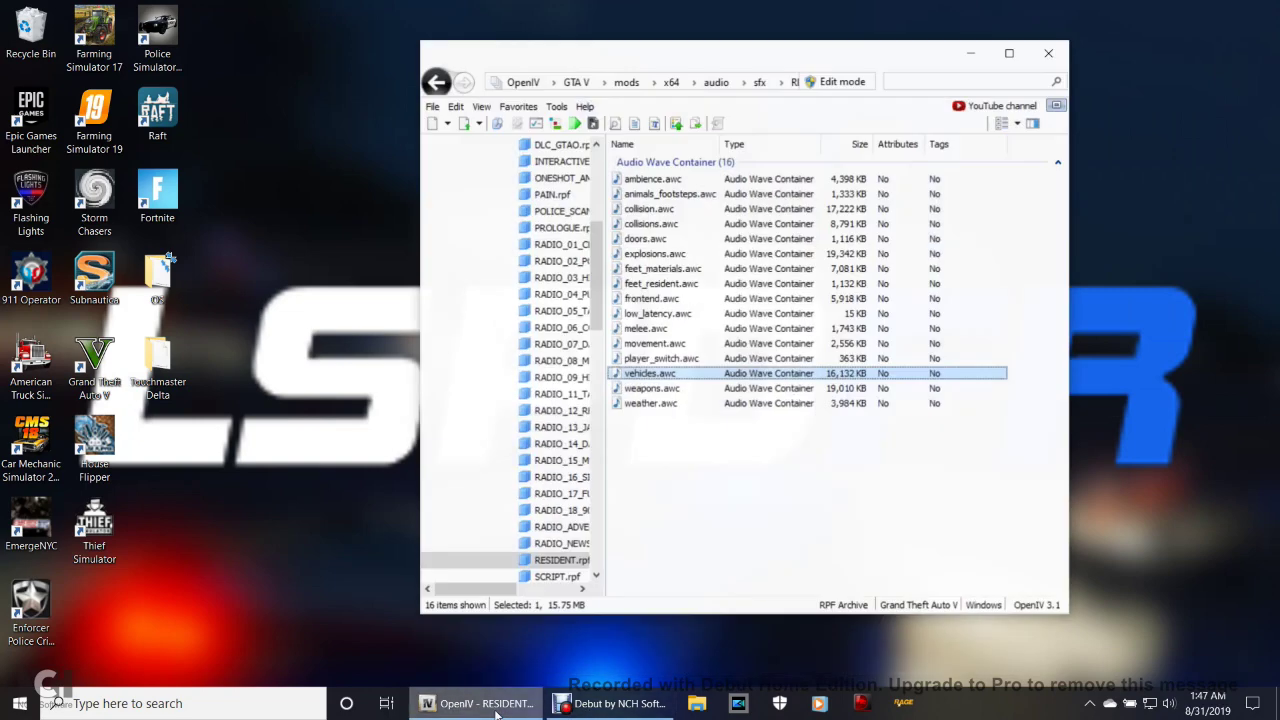
drag(876, 55, 1023, 54)
Step: Turn on edit mode for RESIDENT.rpf and start an openFormats import
click(972, 80)
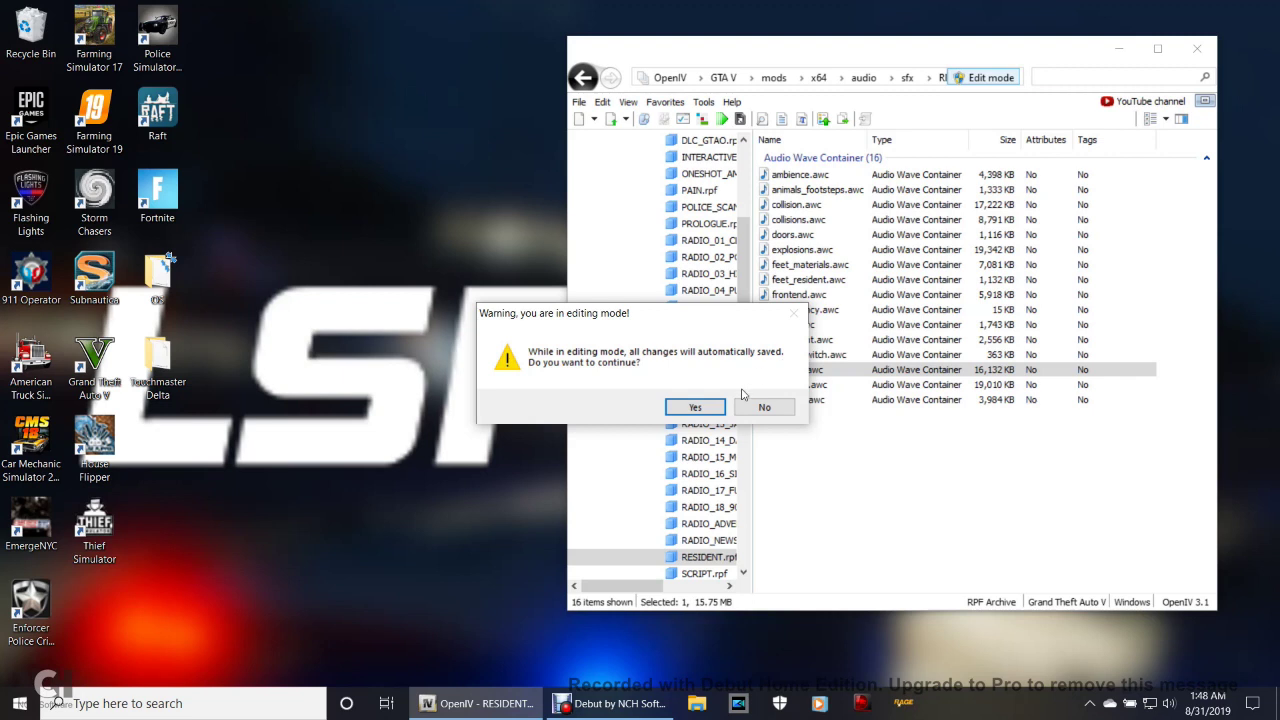
click(695, 408)
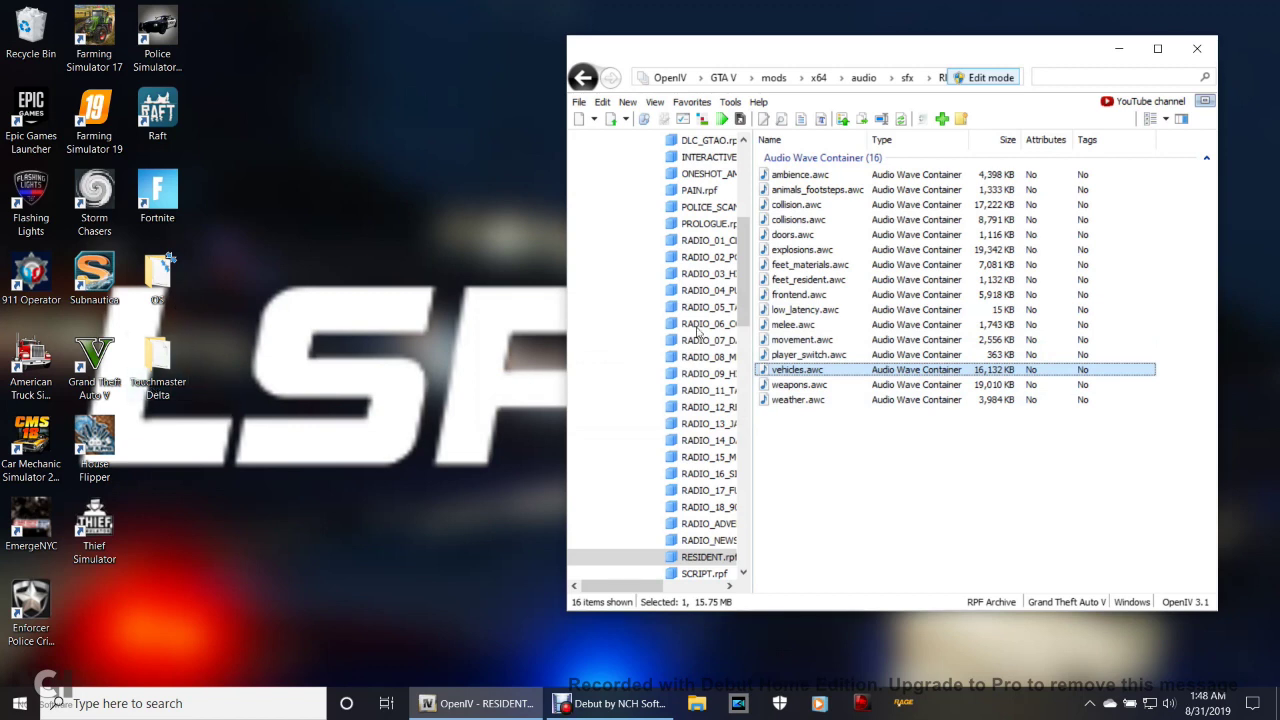
click(628, 102)
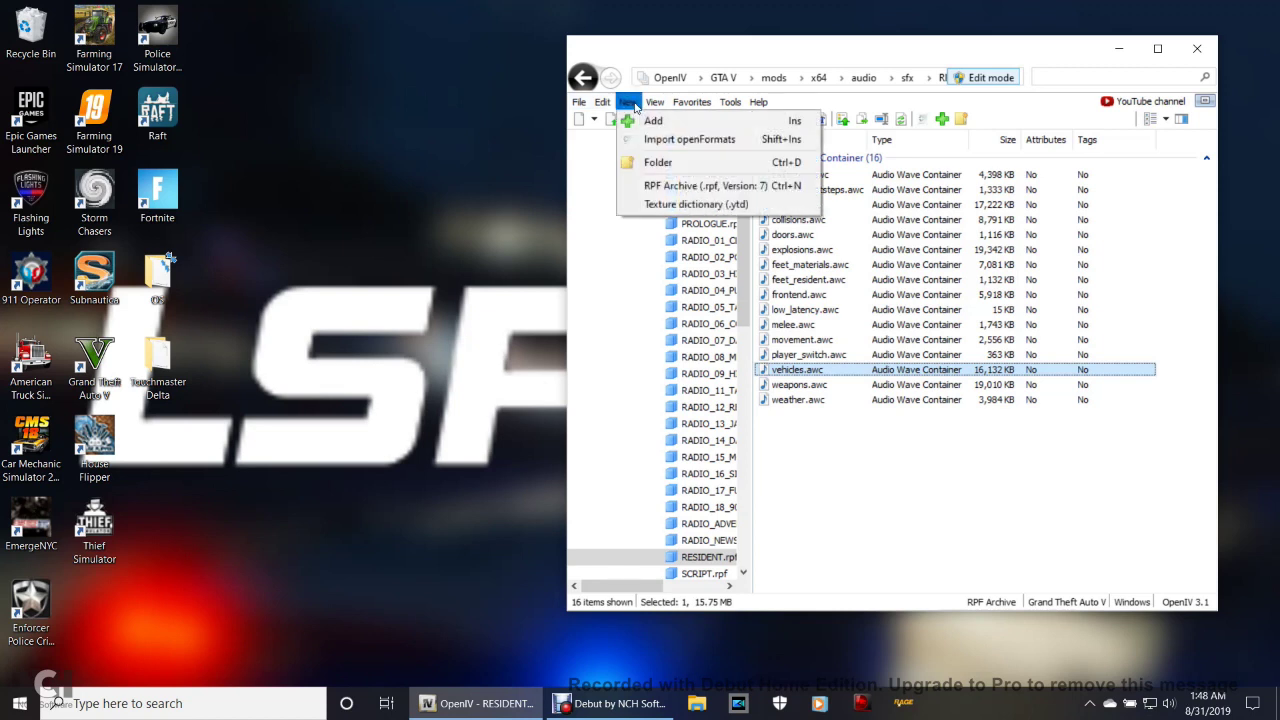
click(678, 142)
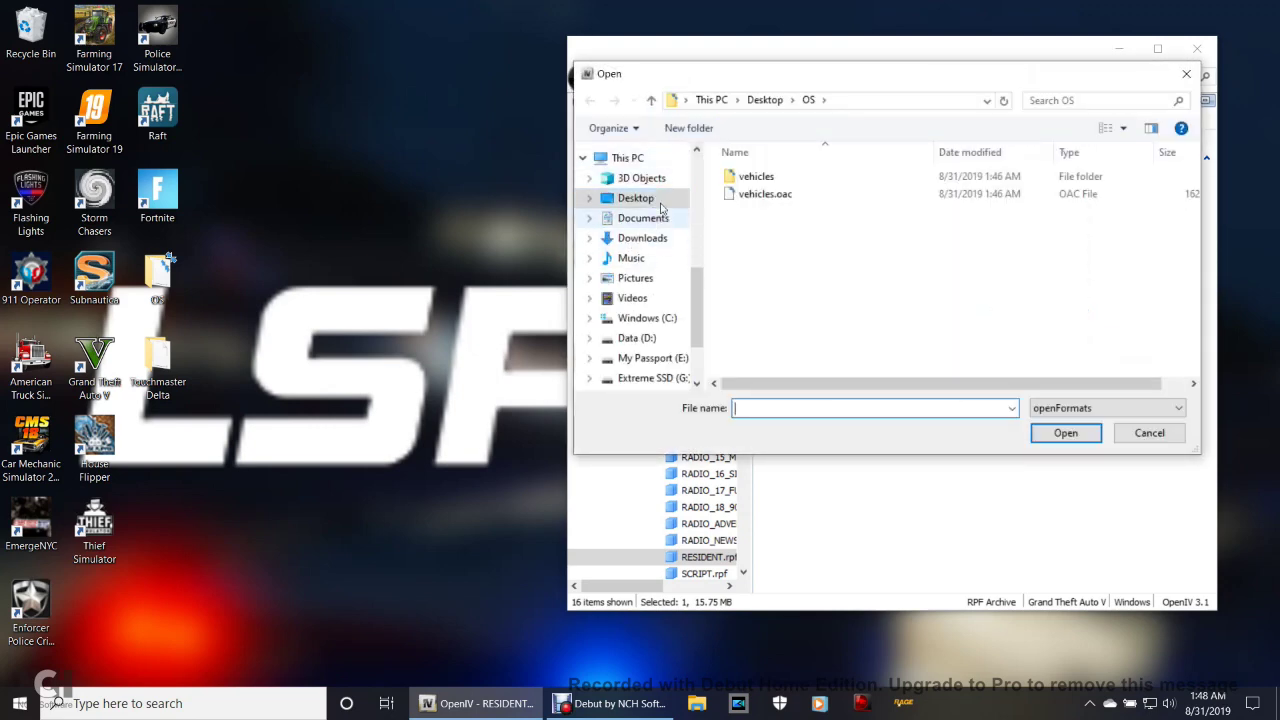
Step: Pick vehicles.oac from the desktop's Touchmaster Delta folder as the openFormats file to import
click(649, 203)
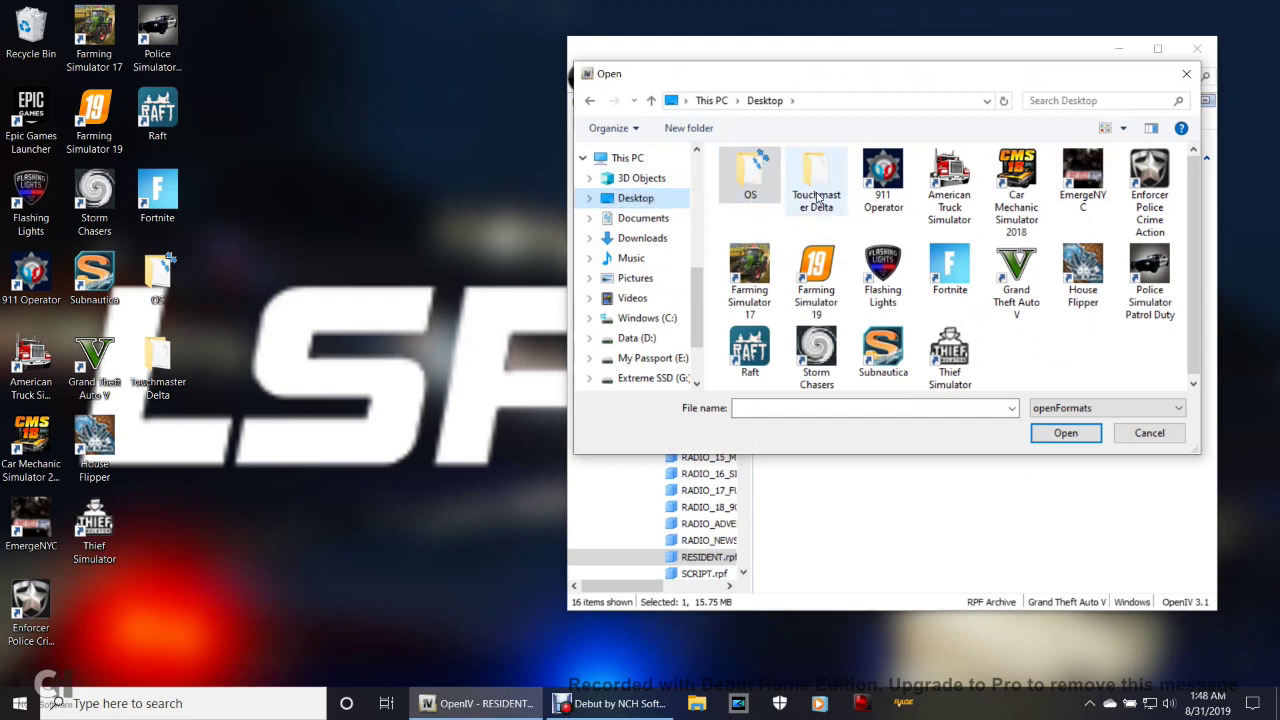
click(816, 196)
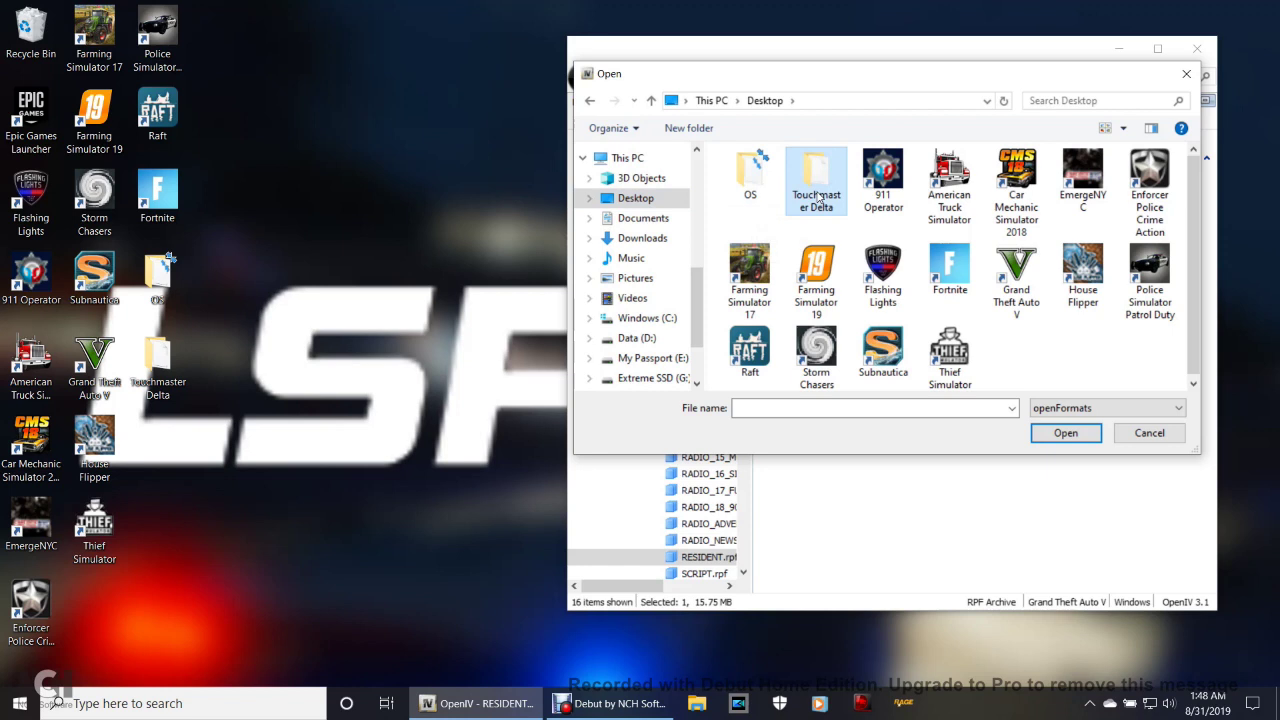
double_click(816, 196)
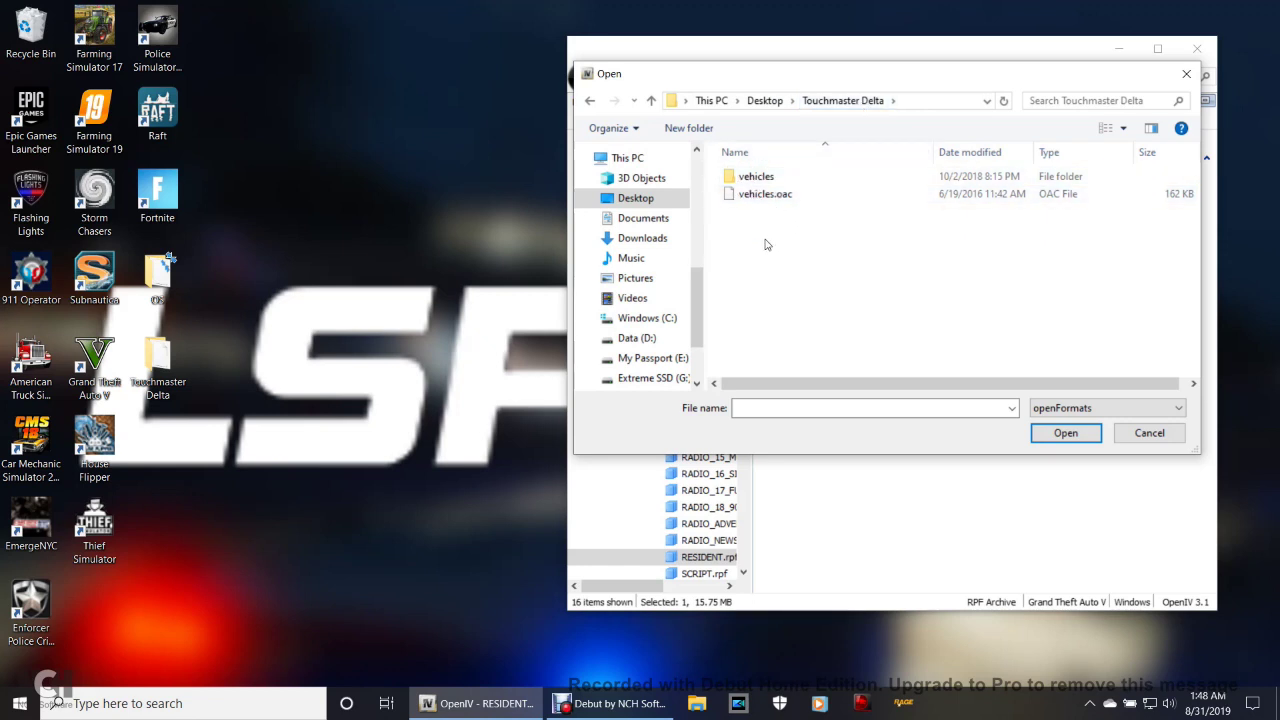
click(774, 195)
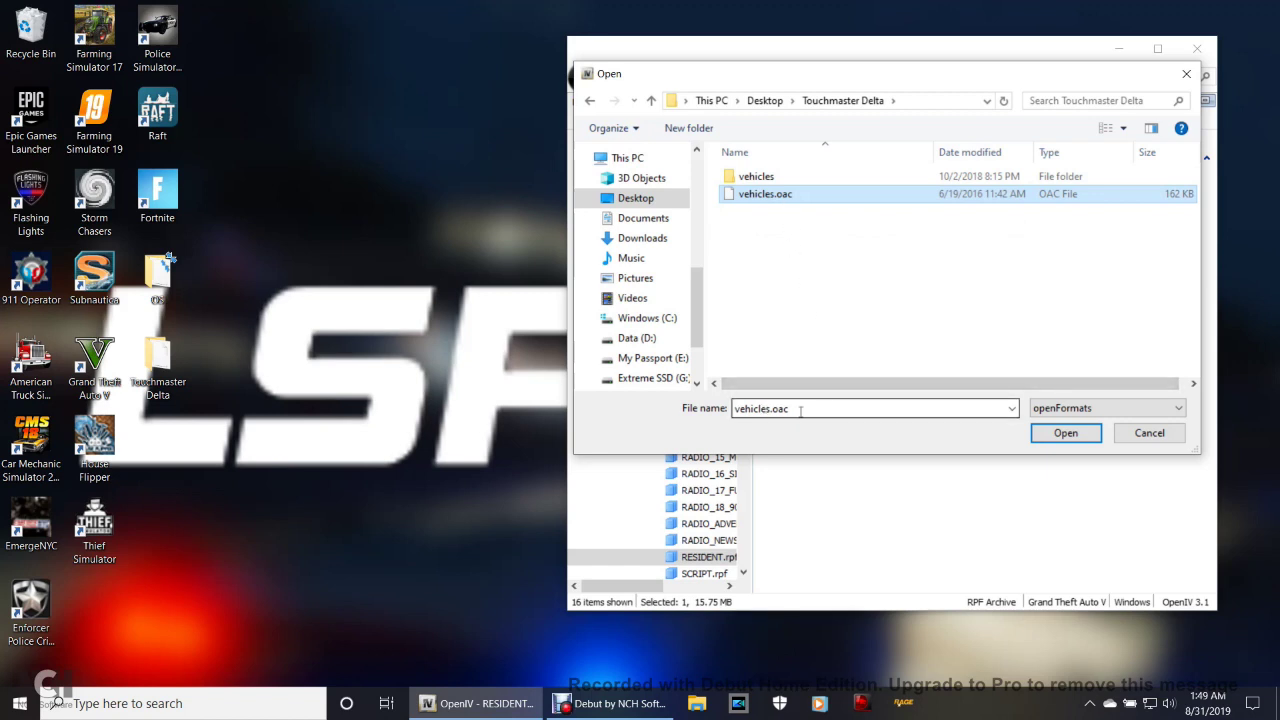
click(1066, 433)
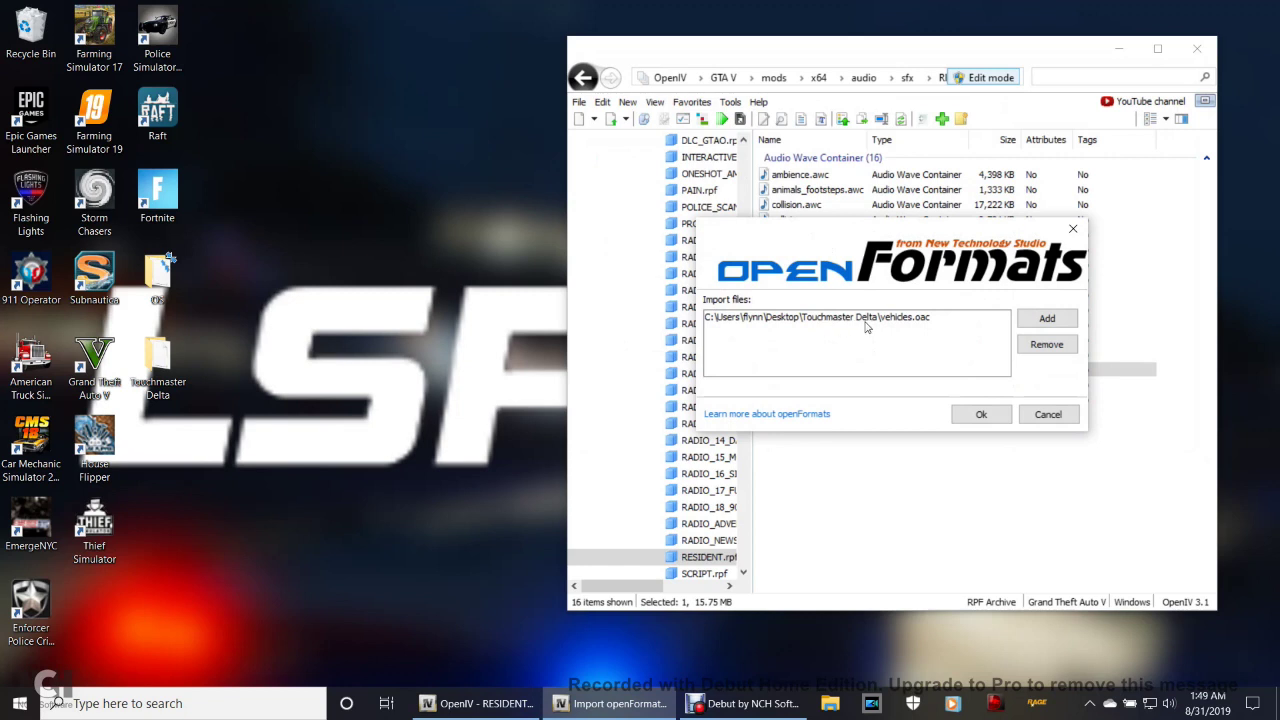
Step: Import vehicles.oac so vehicles.awc becomes 16,110 KB, then leave edit mode and close OpenIV
click(981, 415)
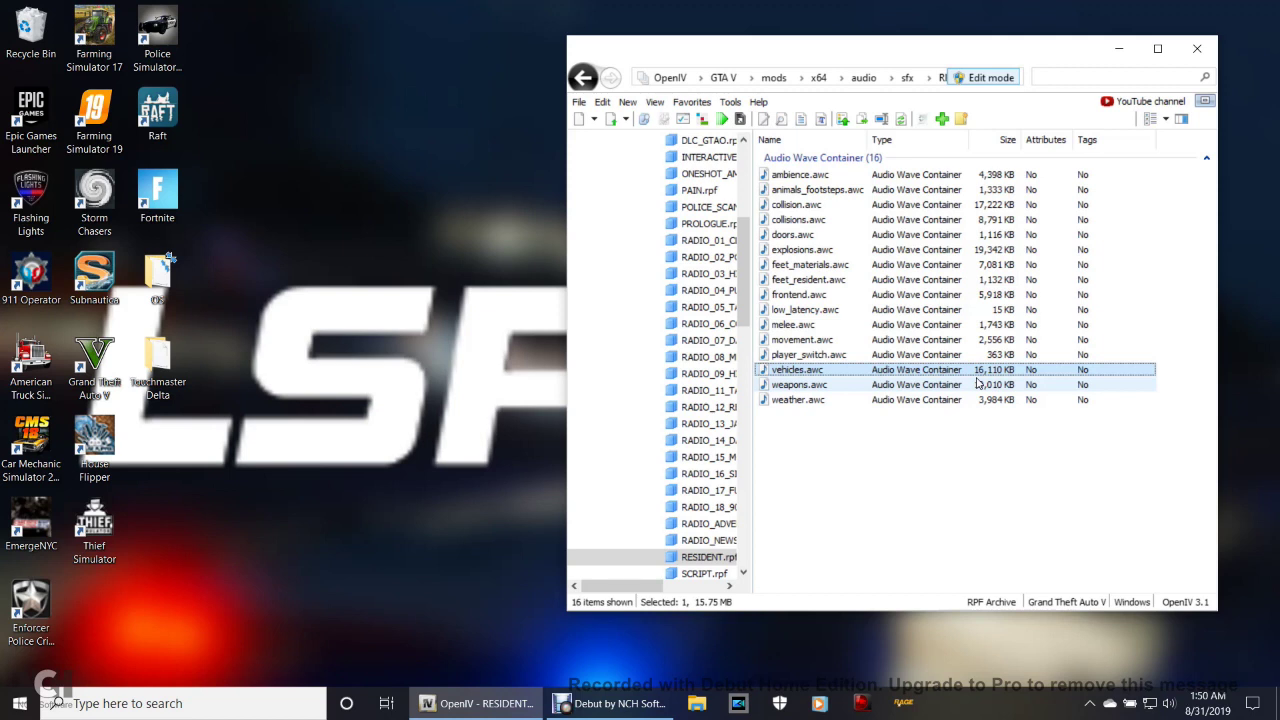
click(976, 369)
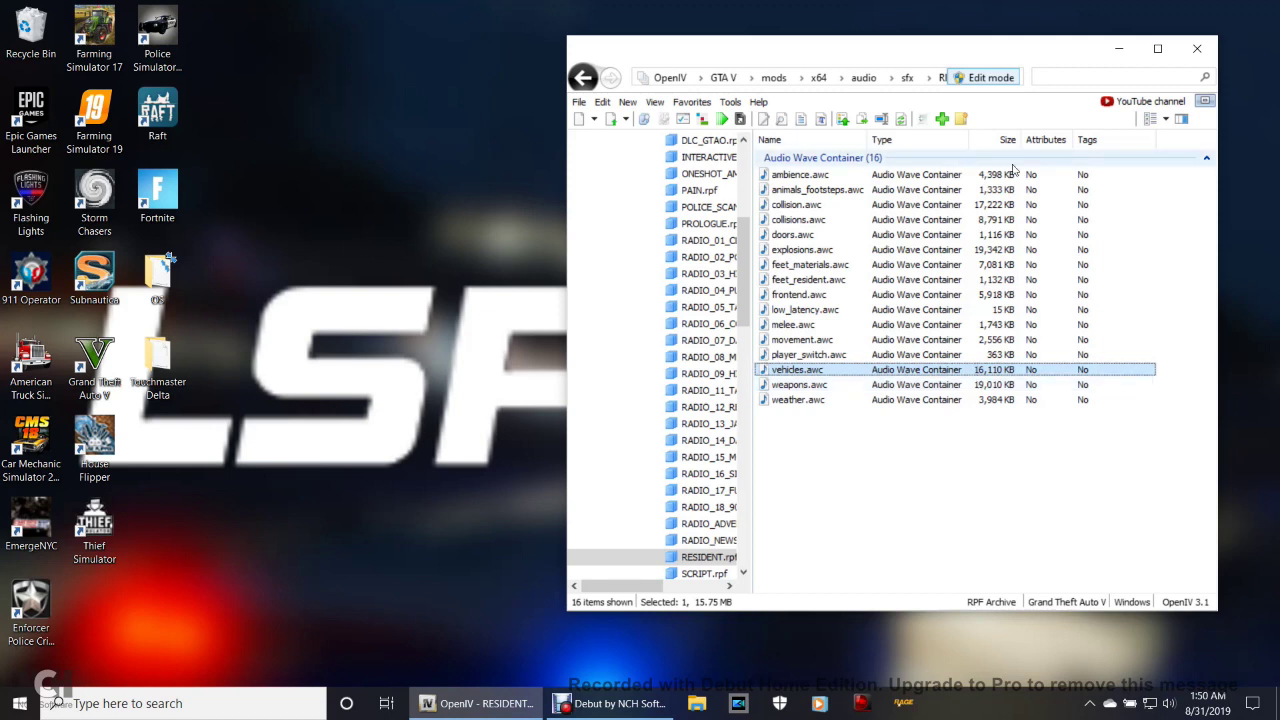
click(988, 79)
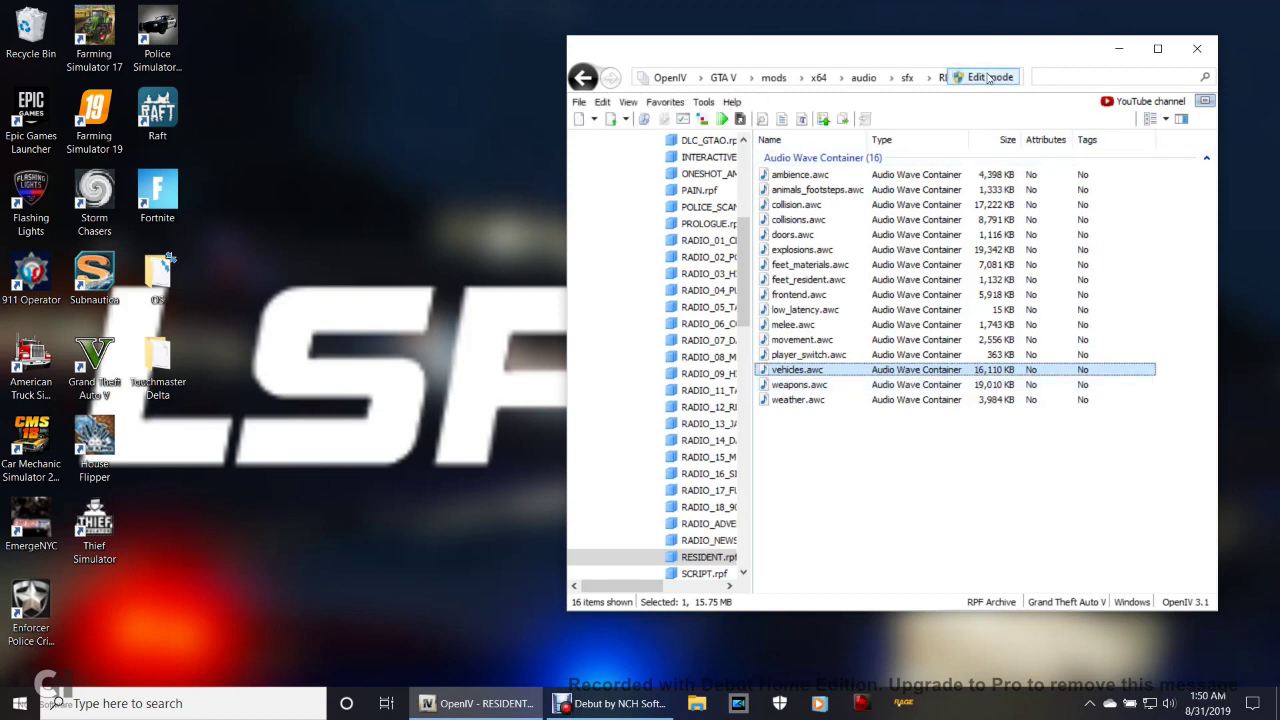
click(1199, 50)
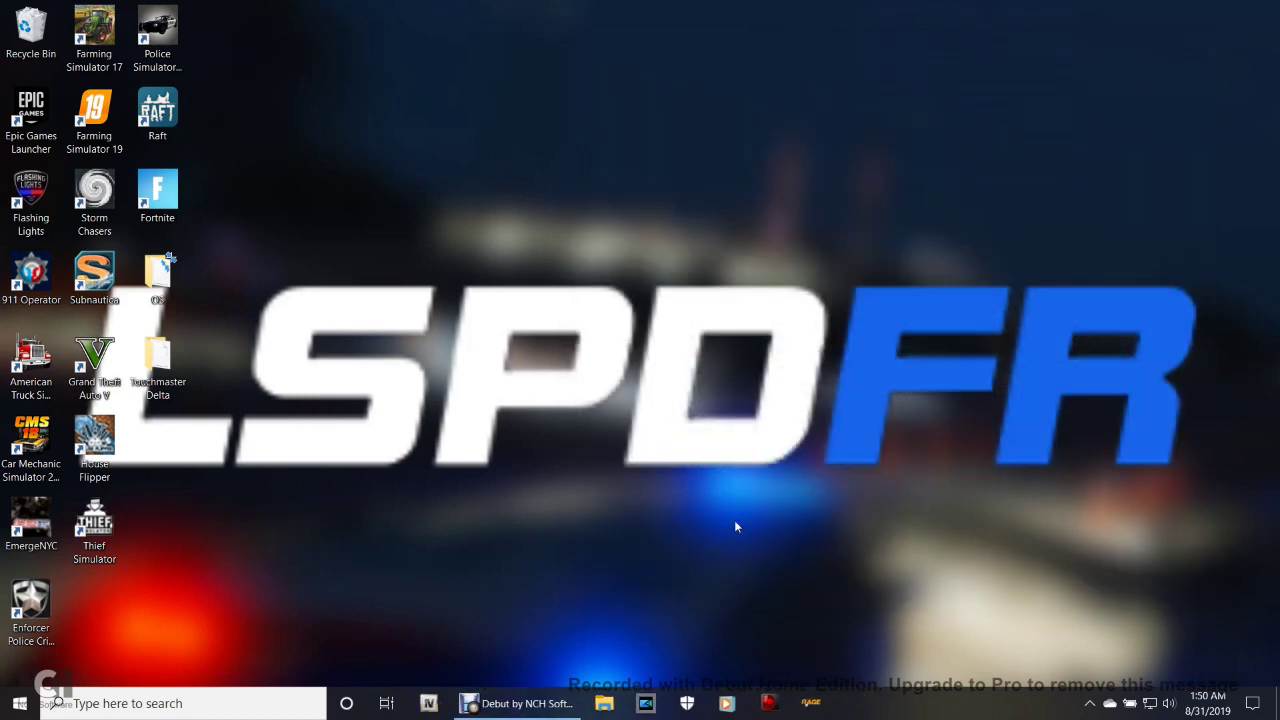